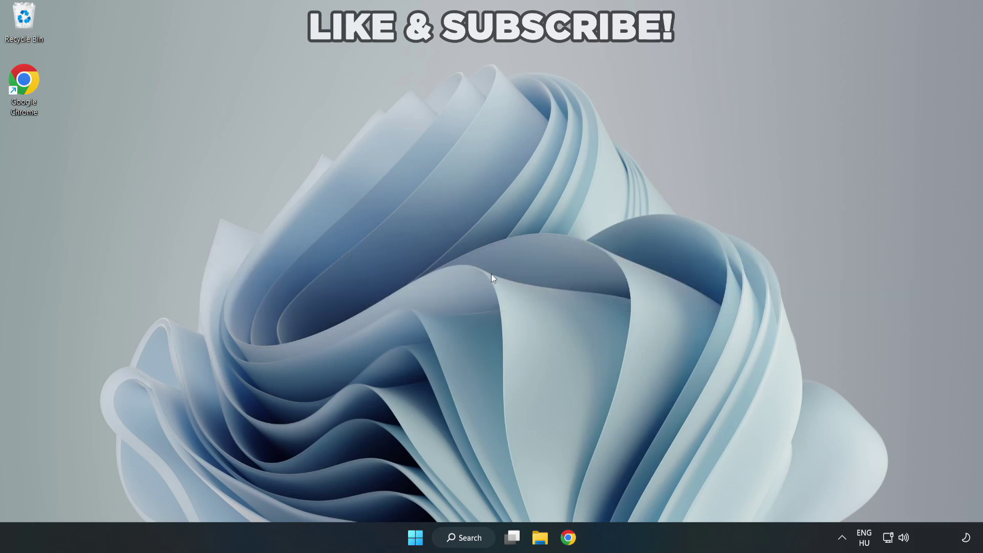
Step: Search Windows for 'device manager' and launch Device Manager from the results
{"action": "left_click", "coordinate": [467, 536]}
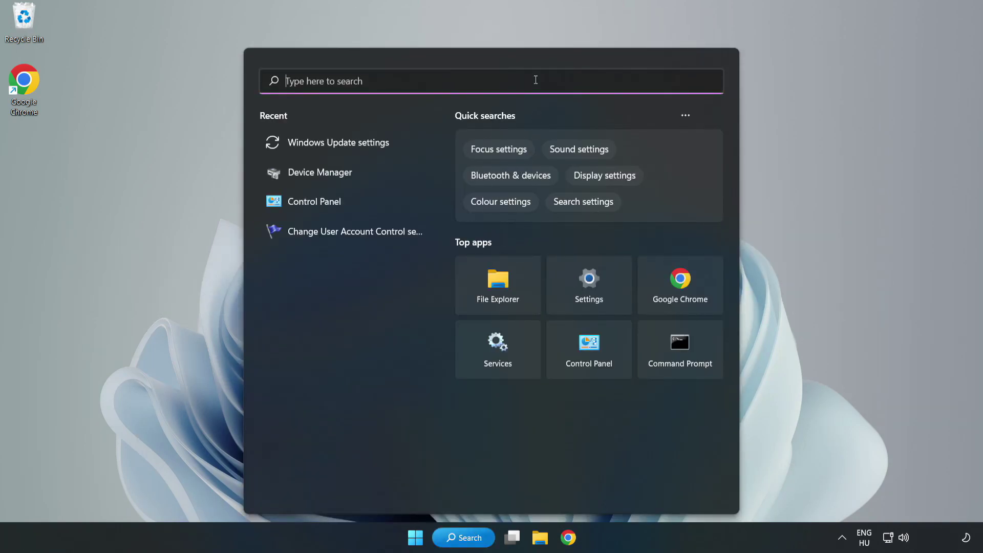
{"action": "type", "text": "devic"}
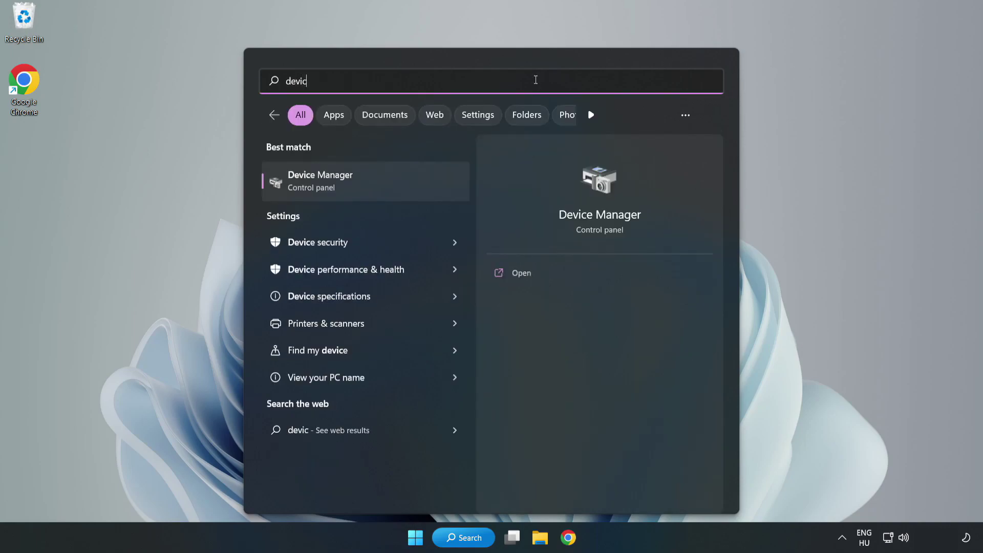
{"action": "type", "text": "e mana"}
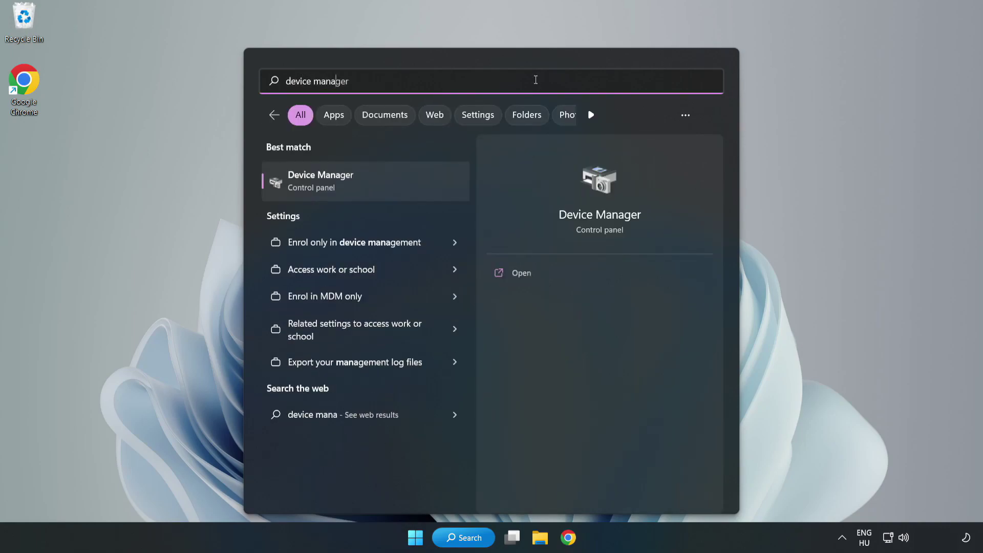
{"action": "type", "text": "ger"}
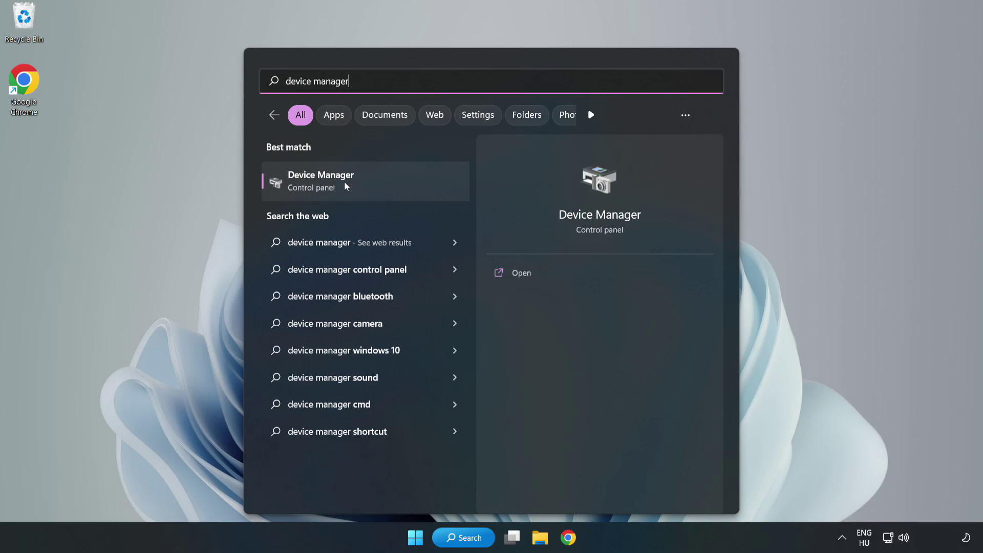
{"action": "left_click", "coordinate": [367, 190]}
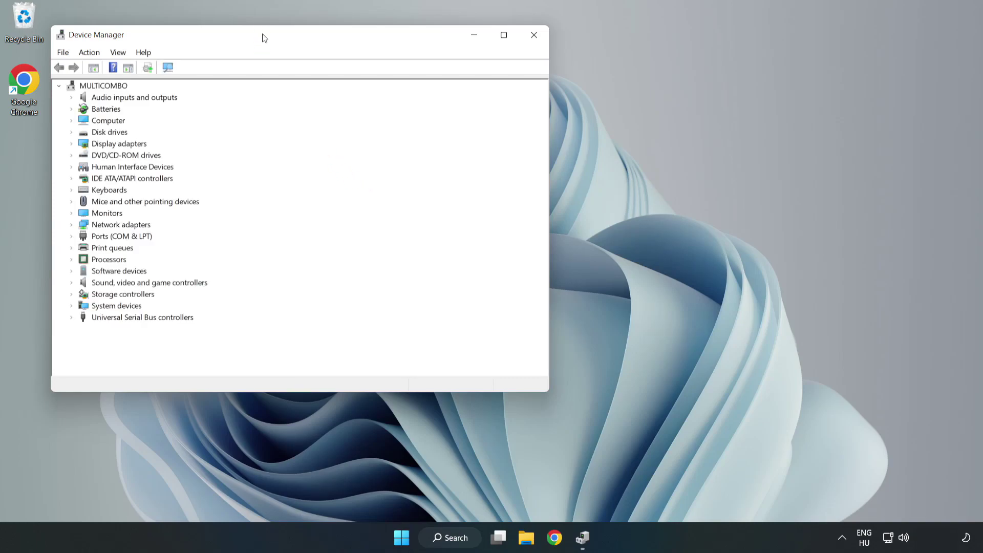
Step: Expand Display adapters and bring up the context menu for the VMware SVGA 3D adapter
{"action": "left_click_drag", "start_coordinate": [264, 36], "coordinate": [437, 89]}
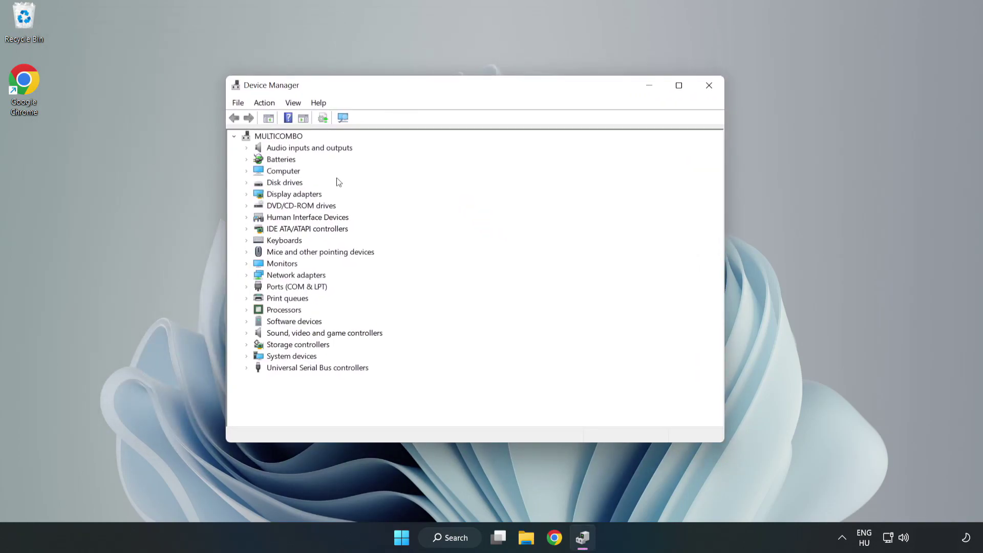
{"action": "left_click", "coordinate": [245, 198]}
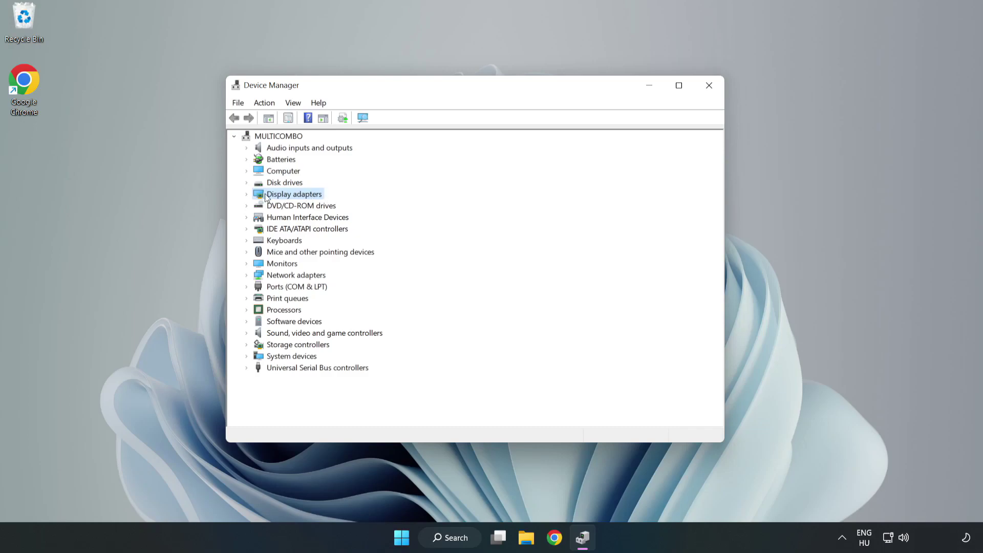
{"action": "left_click", "coordinate": [247, 196]}
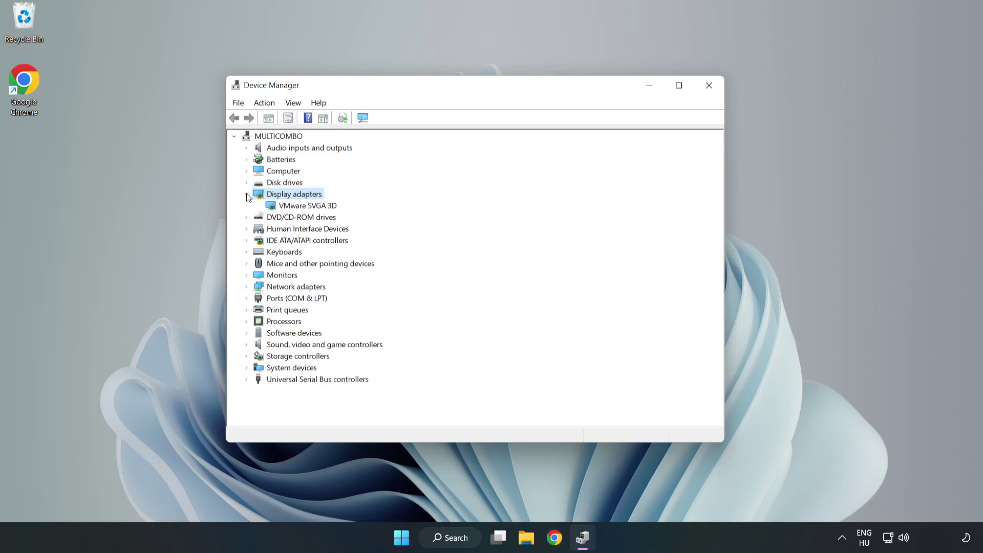
{"action": "left_click", "coordinate": [313, 206]}
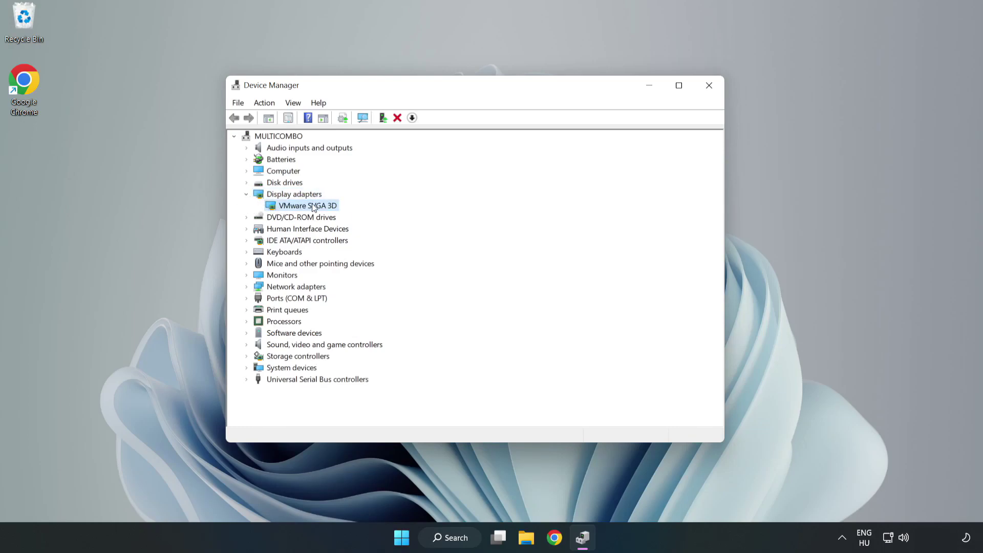
{"action": "right_click", "coordinate": [305, 210]}
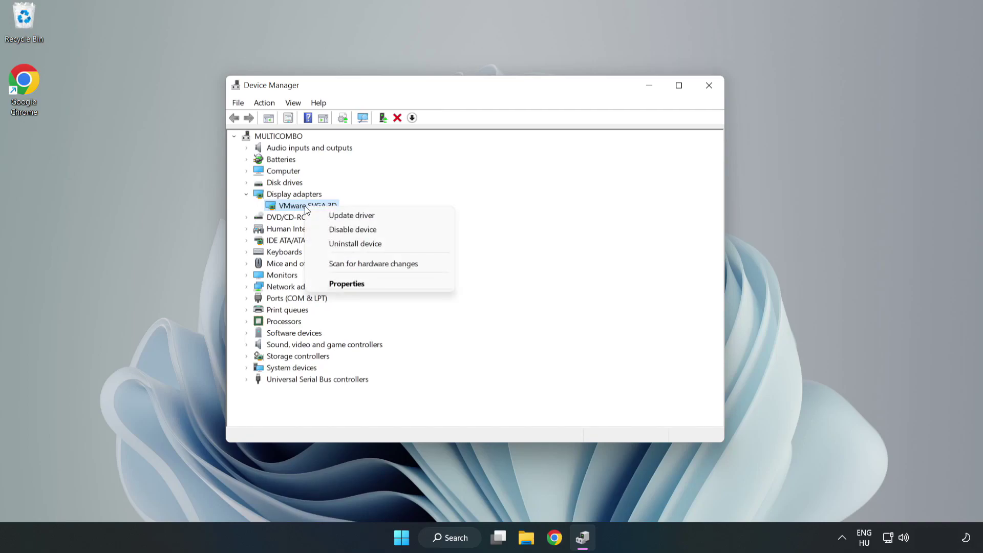
Step: Search automatically for a VMware SVGA 3D driver; the best driver is already installed
{"action": "left_click", "coordinate": [380, 217]}
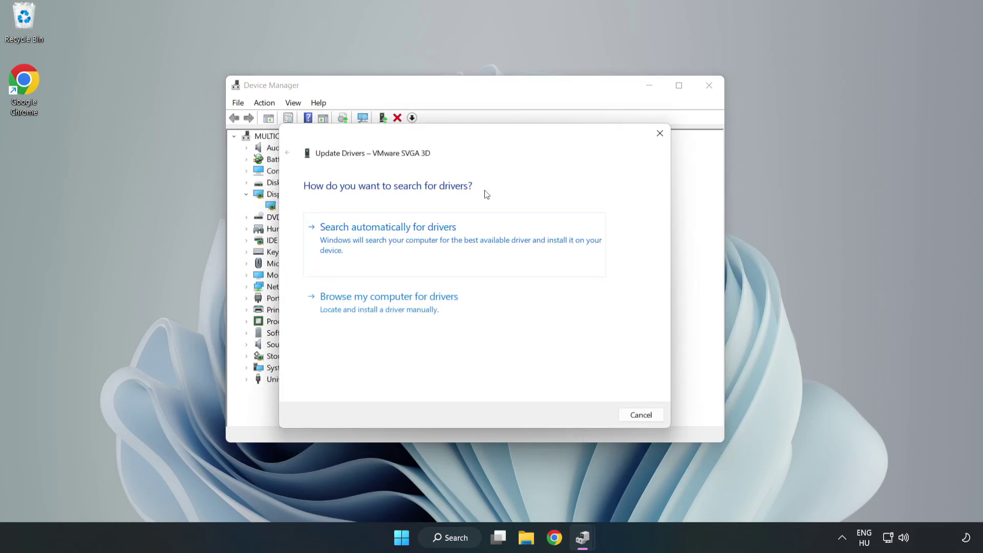
{"action": "left_click", "coordinate": [391, 240]}
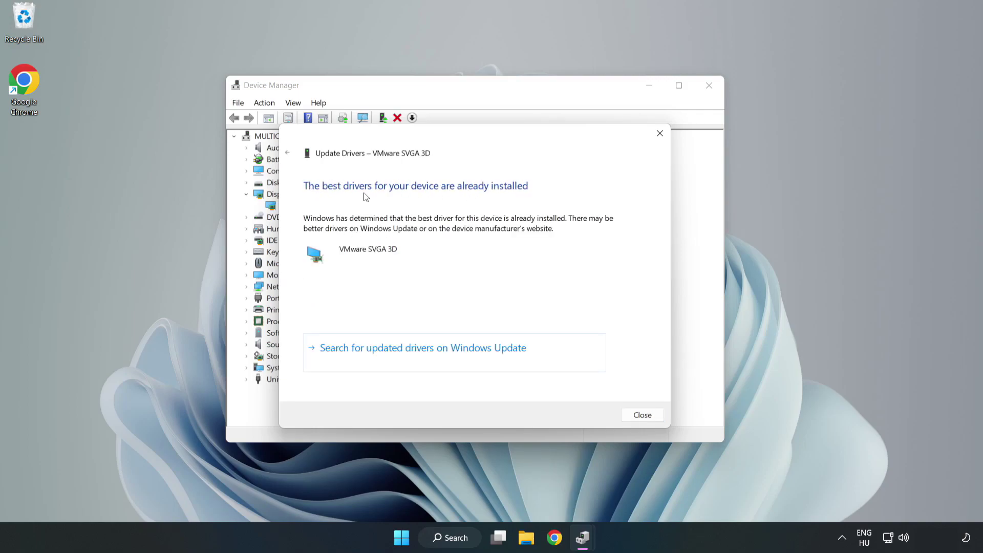
{"action": "left_click", "coordinate": [645, 418]}
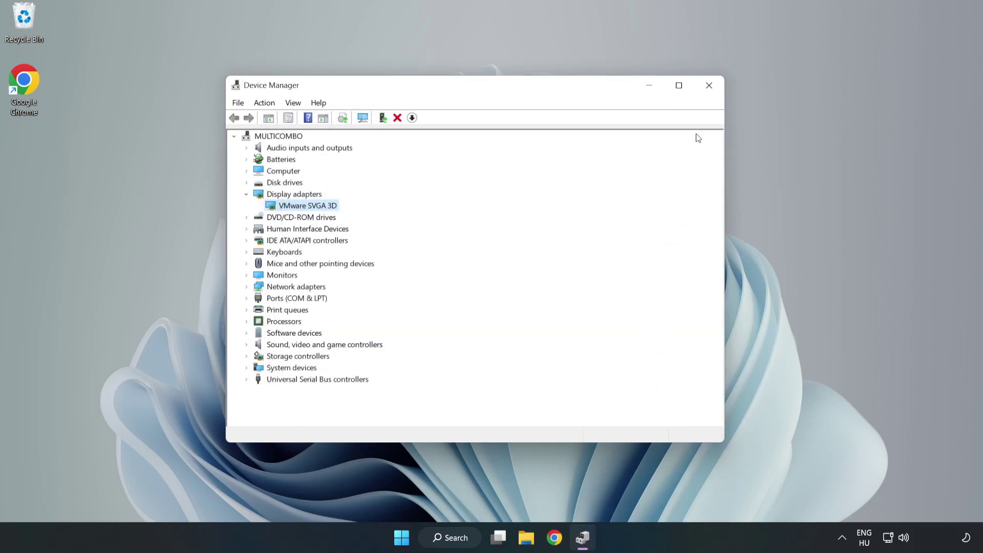
Step: Close Device Manager and launch Windows Update settings by searching 'updates'
{"action": "left_click", "coordinate": [710, 86]}
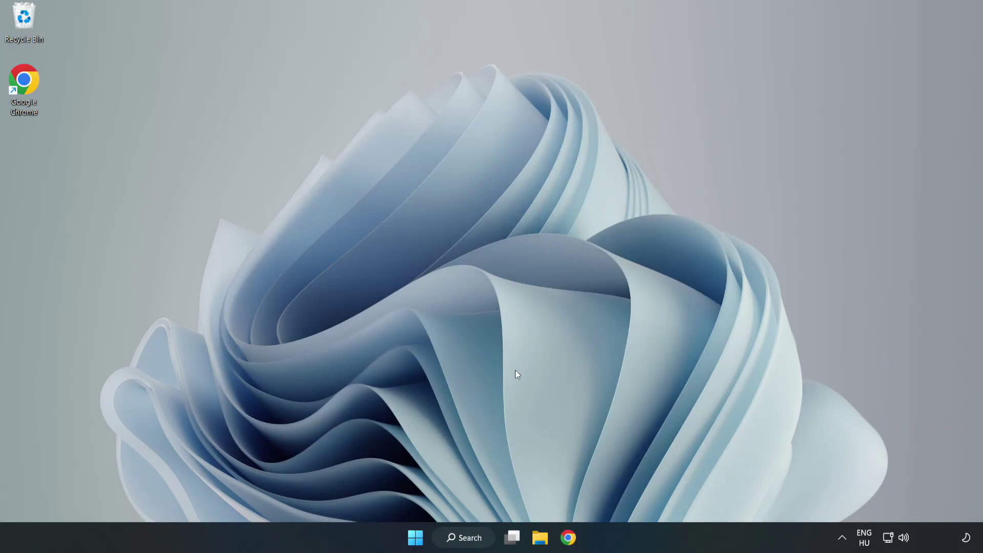
{"action": "left_click", "coordinate": [467, 538]}
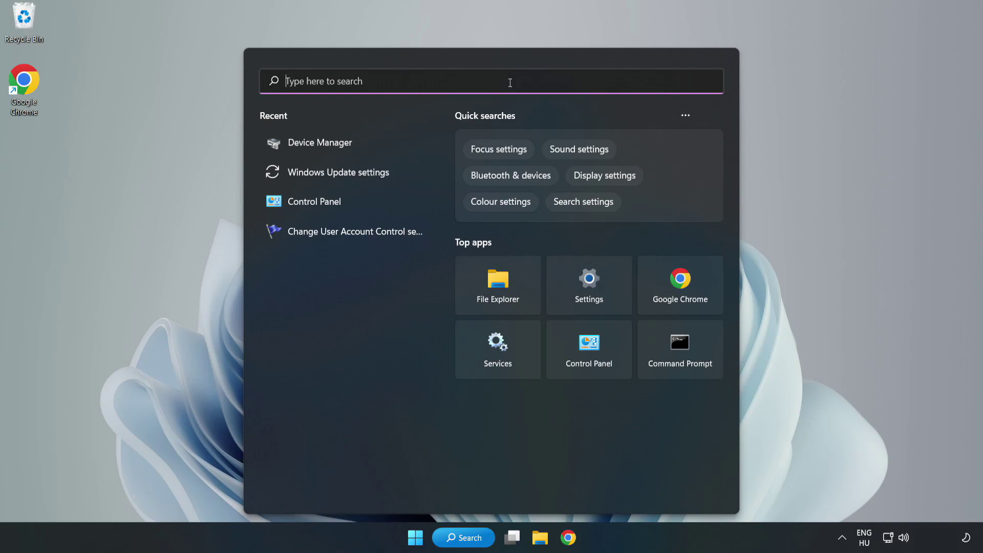
{"action": "type", "text": "update"}
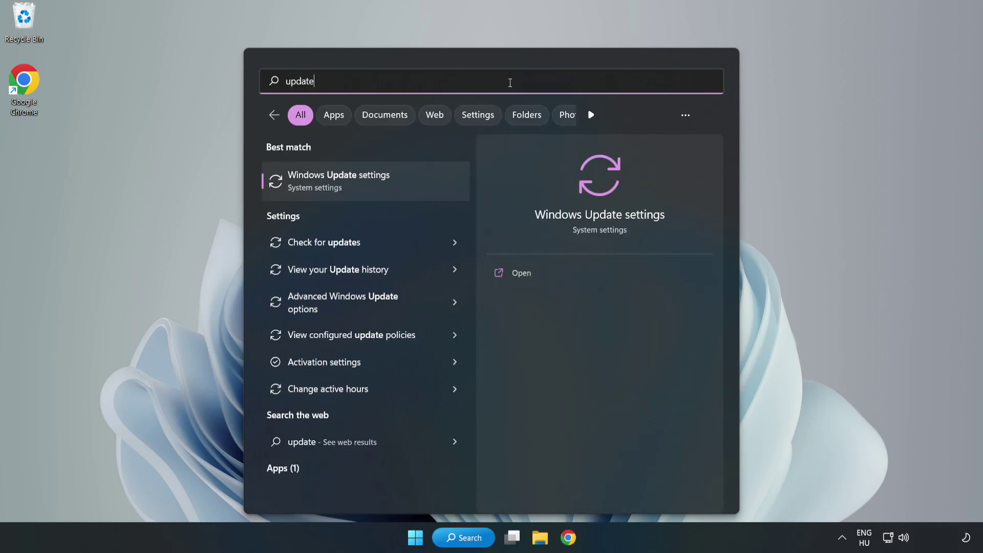
{"action": "type", "text": "s"}
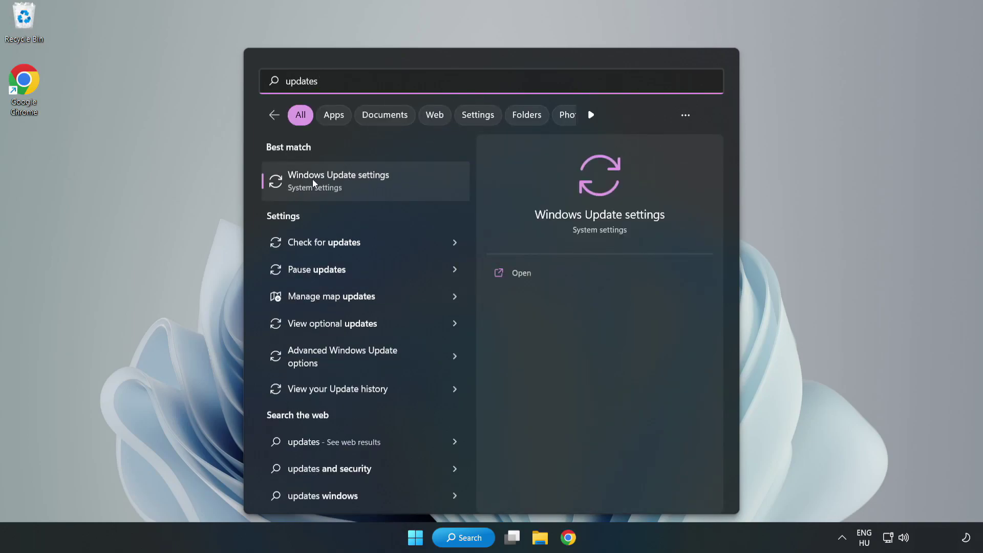
{"action": "left_click", "coordinate": [352, 186]}
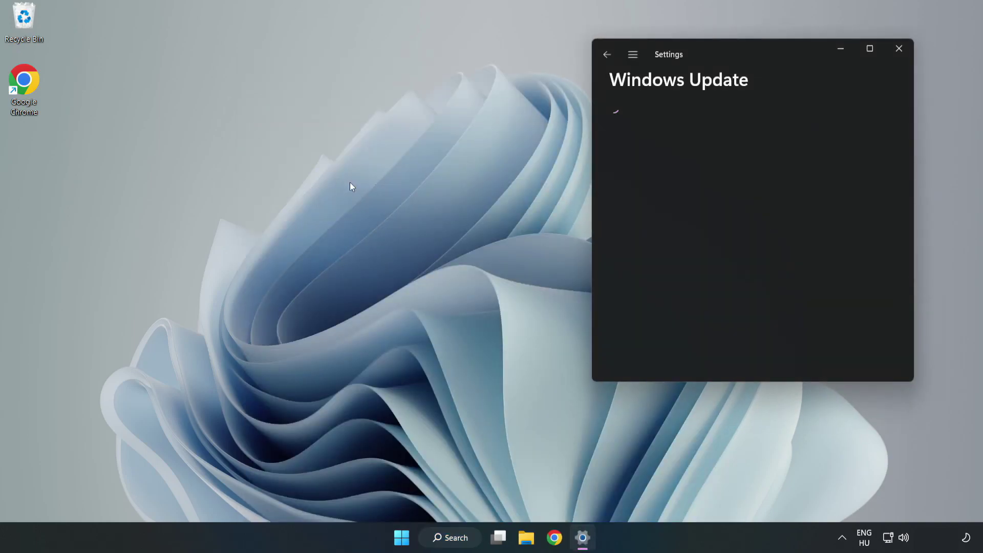
Step: Maximize Settings, check for Windows updates, then close the Settings window
{"action": "left_click", "coordinate": [872, 49]}
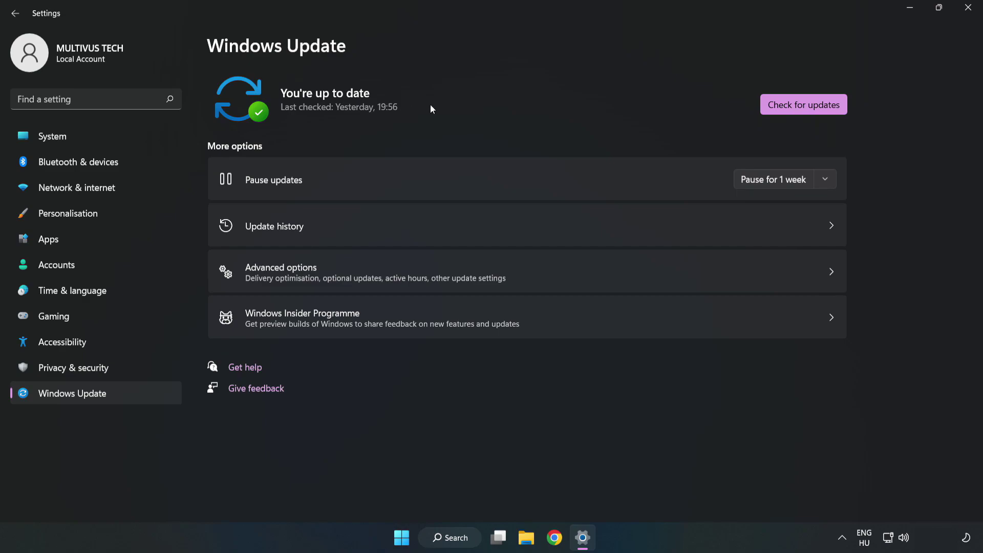
{"action": "left_click", "coordinate": [807, 106]}
{"action": "left_click", "coordinate": [970, 10]}
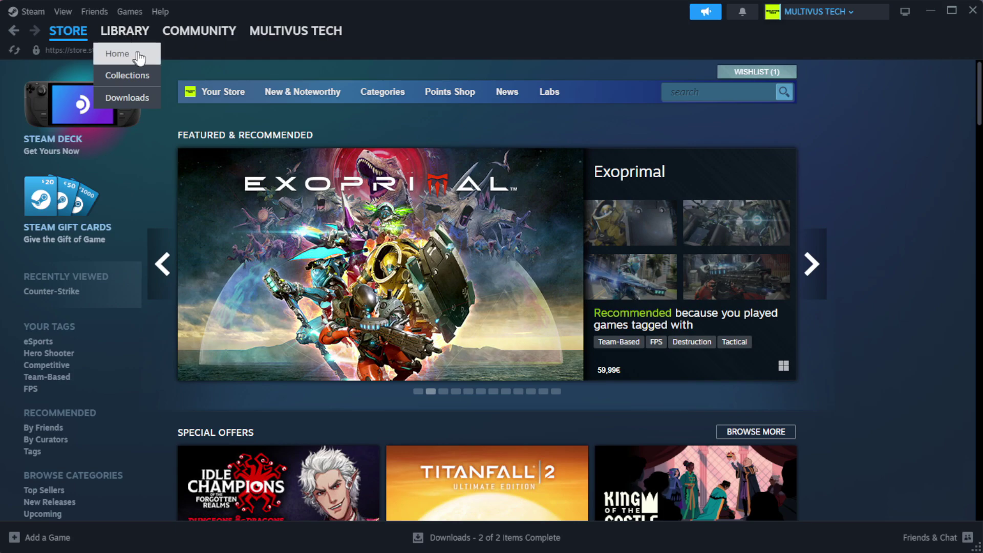
Step: Go to Steam's Library Home and right-click YOUR NOT WORKING GAME under Favorites
{"action": "left_click", "coordinate": [141, 54]}
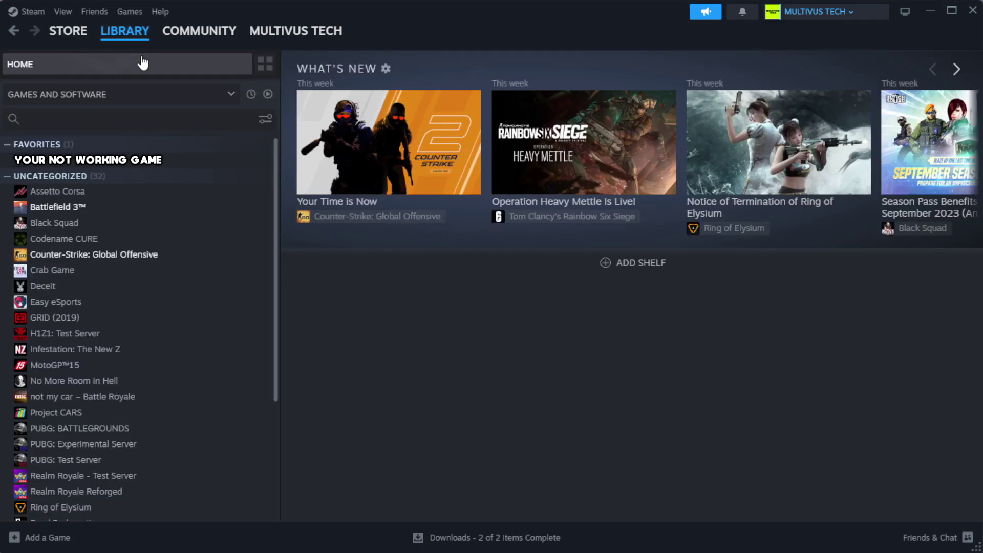
{"action": "right_click", "coordinate": [242, 162]}
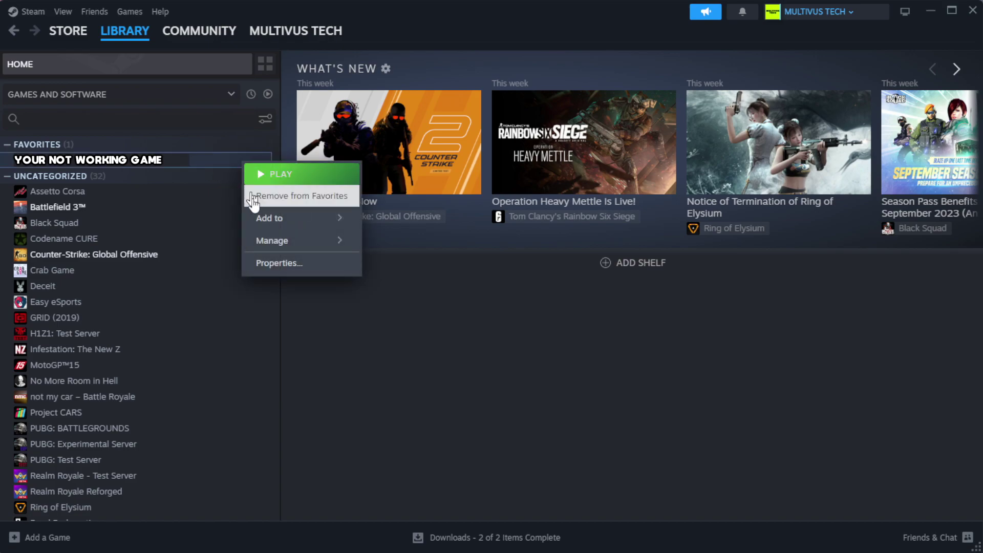
Step: Verify the game's file integrity from Properties > Installed Files; all 1039 files validate
{"action": "left_click", "coordinate": [311, 268]}
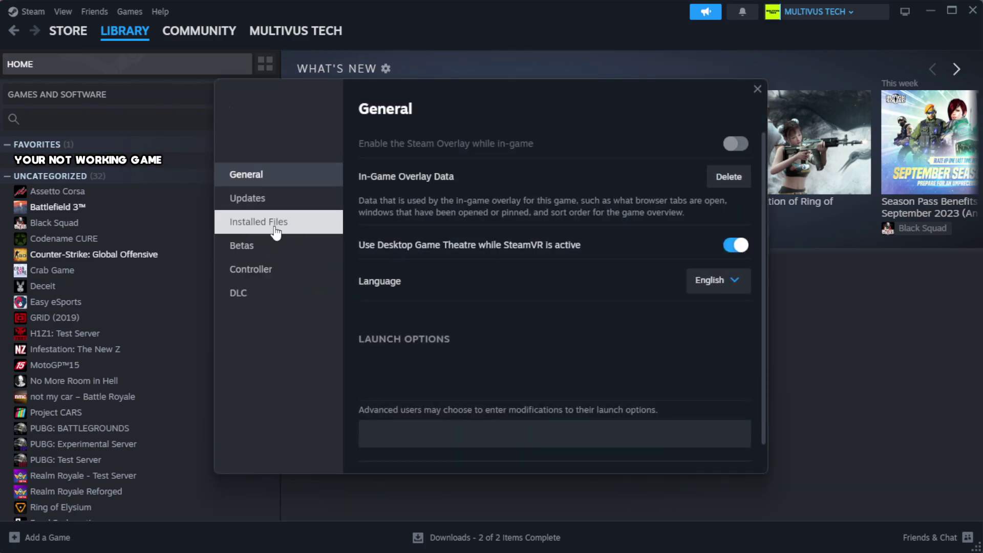
{"action": "left_click", "coordinate": [323, 234]}
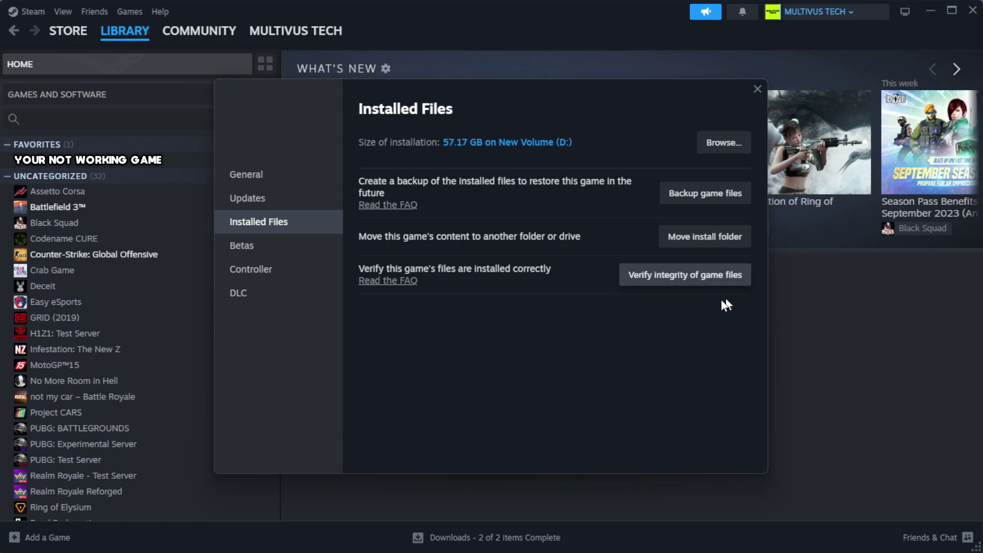
{"action": "left_click", "coordinate": [692, 286]}
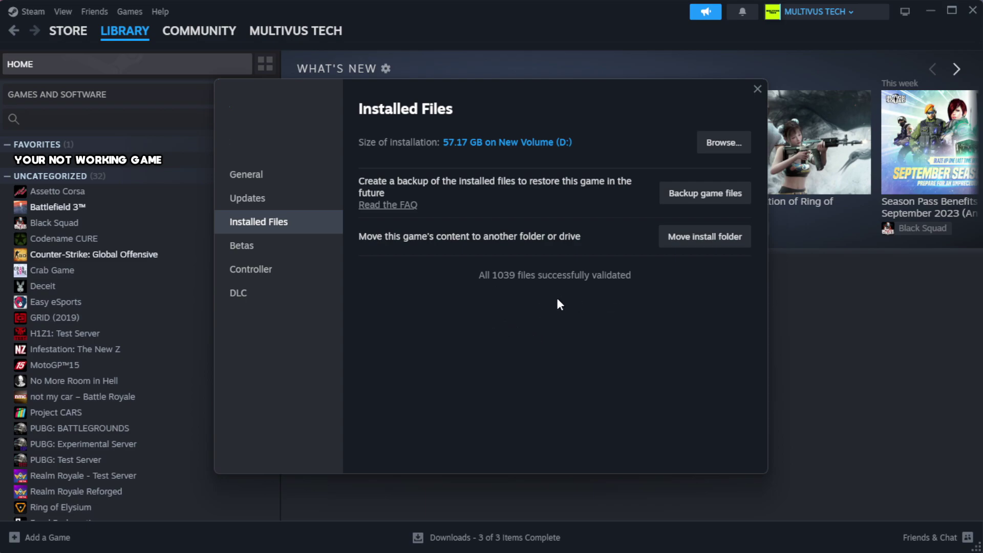
Step: Browse to the game's install folder and right-click the YOUR NOT WORKING GAME shortcut
{"action": "left_click", "coordinate": [722, 155]}
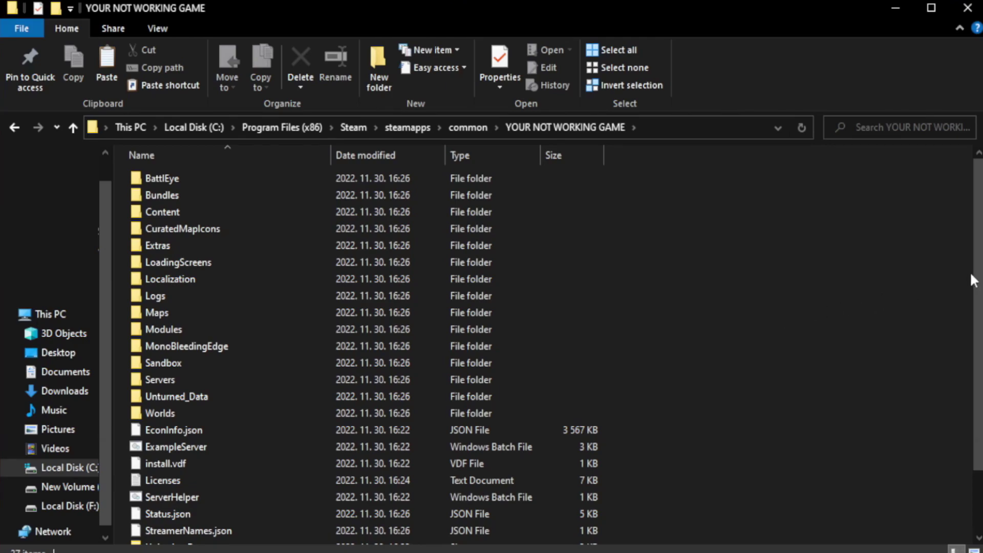
{"action": "scroll", "coordinate": [973, 280], "scroll_direction": "down", "scroll_amount": 2}
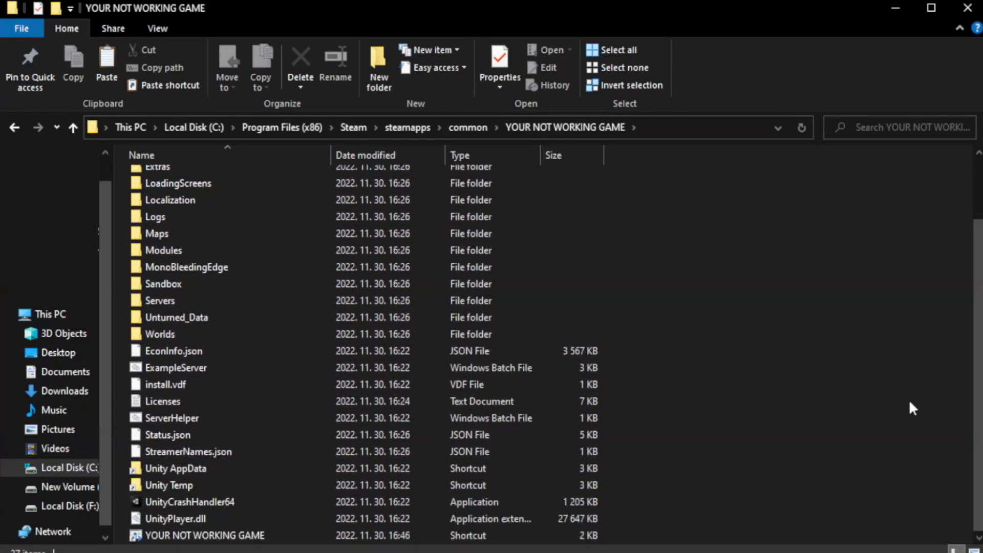
{"action": "left_click", "coordinate": [386, 536]}
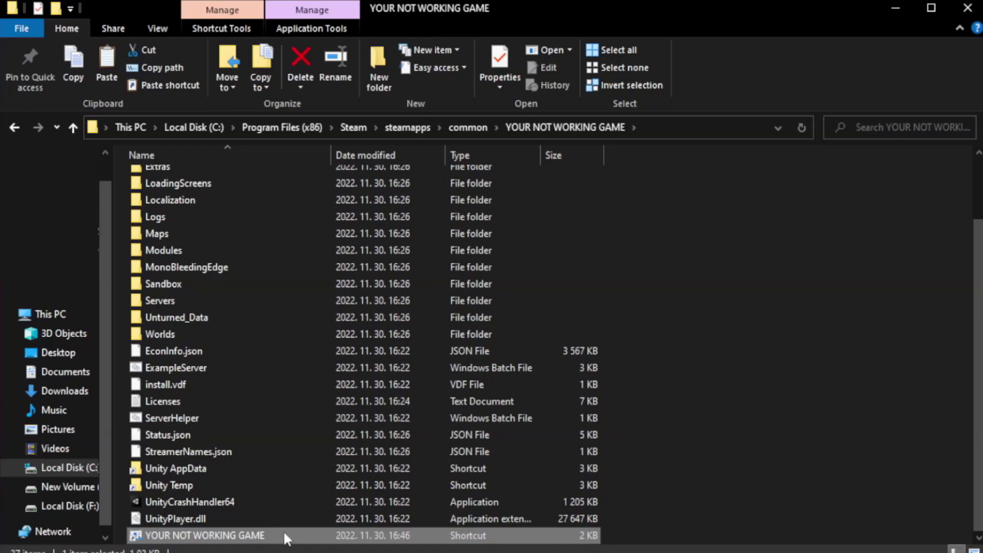
{"action": "right_click", "coordinate": [328, 535]}
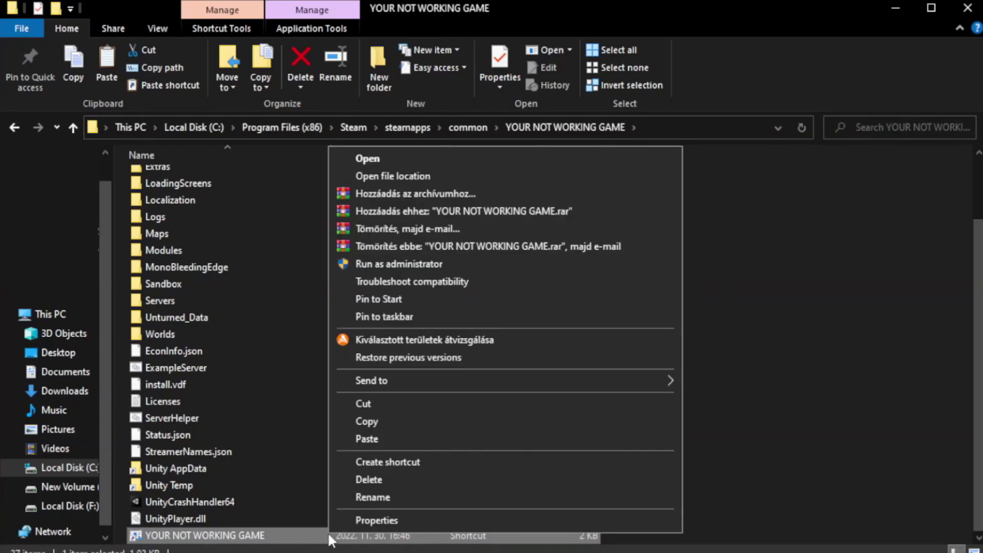
Step: Open the game shortcut's Properties dialog and move it higher on screen
{"action": "left_click", "coordinate": [503, 523]}
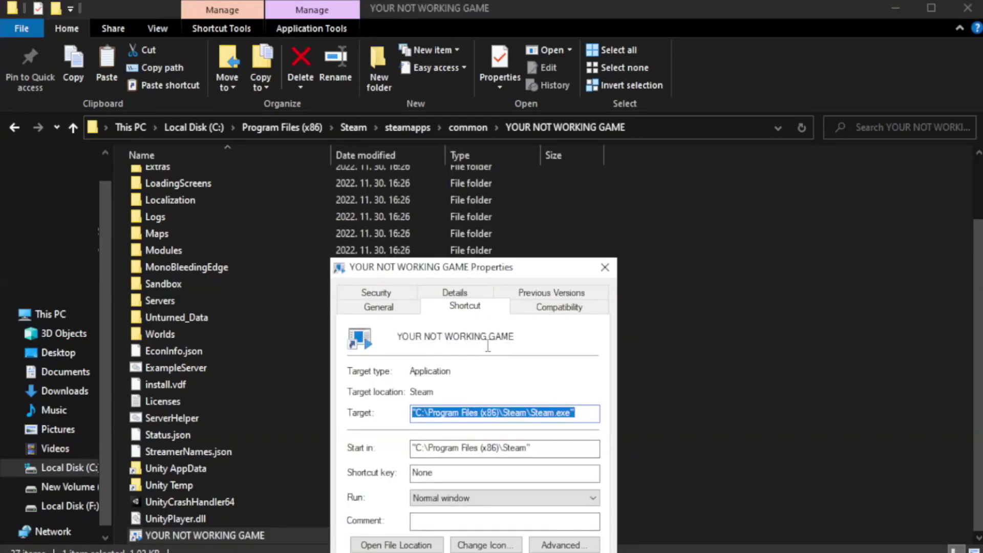
{"action": "mouse_move", "coordinate": [494, 272]}
{"action": "left_mouse_down"}
{"action": "mouse_move", "coordinate": [512, 121]}
{"action": "mouse_move", "coordinate": [493, 101]}
{"action": "left_mouse_up"}
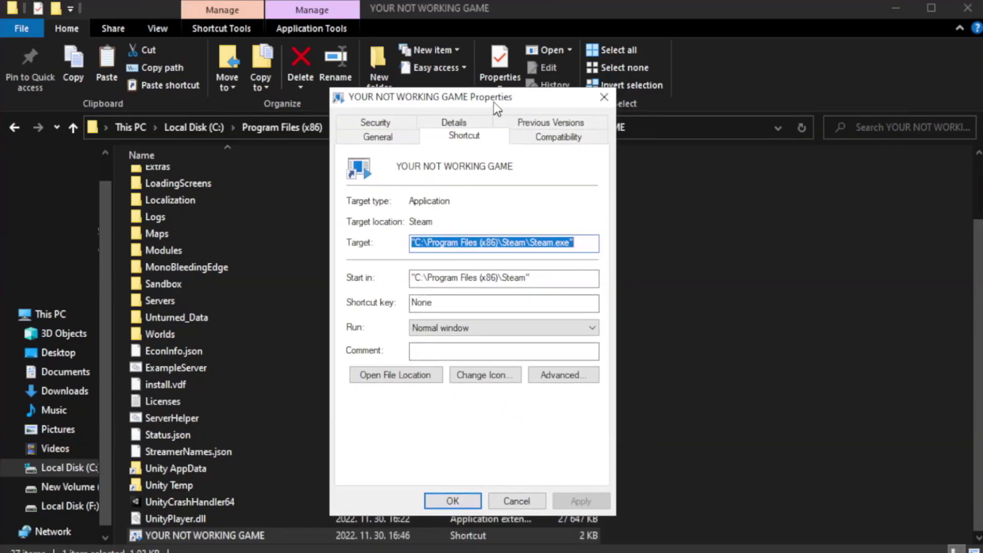
Step: Set the shortcut to Windows 8 compatibility, fullscreen optimizations off, run as administrator, and apply
{"action": "left_click", "coordinate": [555, 141]}
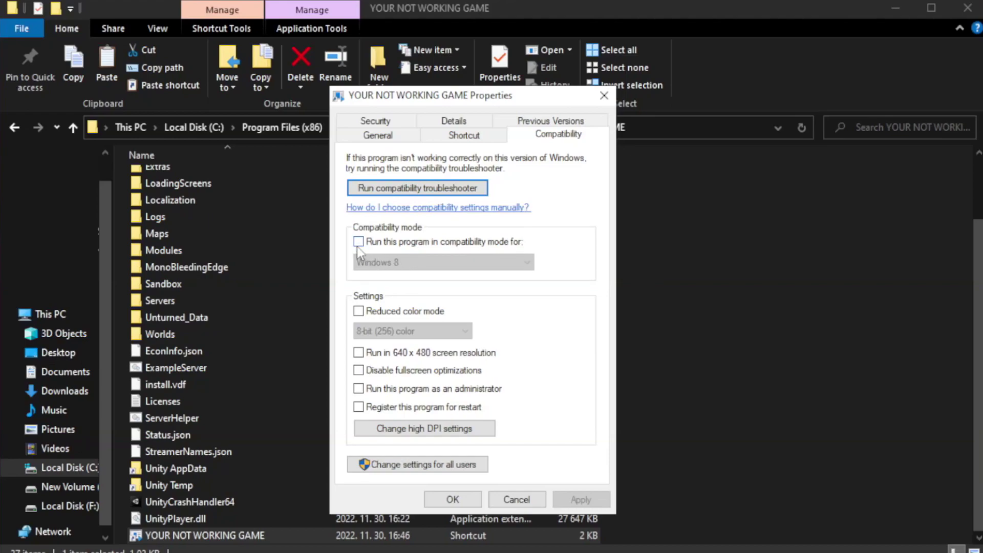
{"action": "left_click", "coordinate": [389, 243]}
{"action": "left_click", "coordinate": [440, 262]}
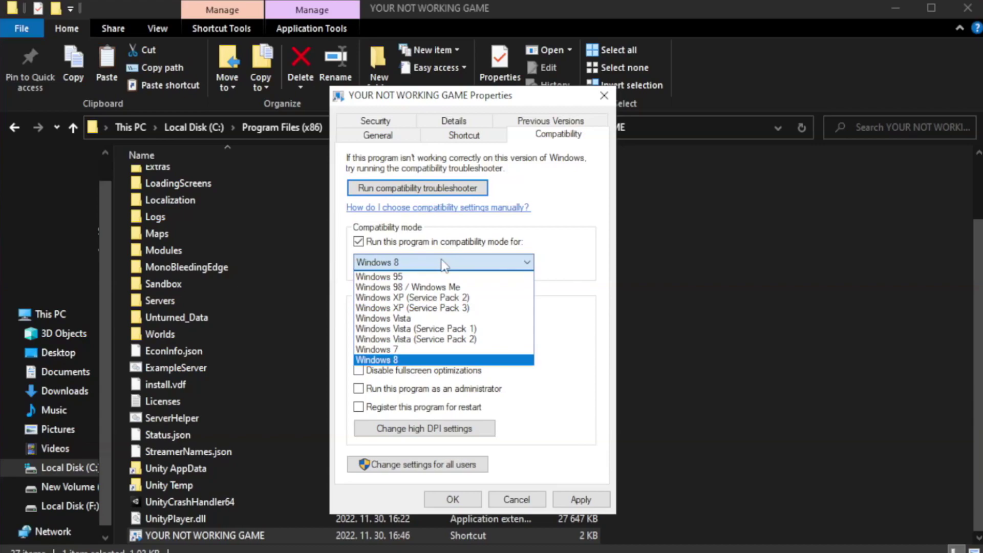
{"action": "left_click", "coordinate": [417, 360]}
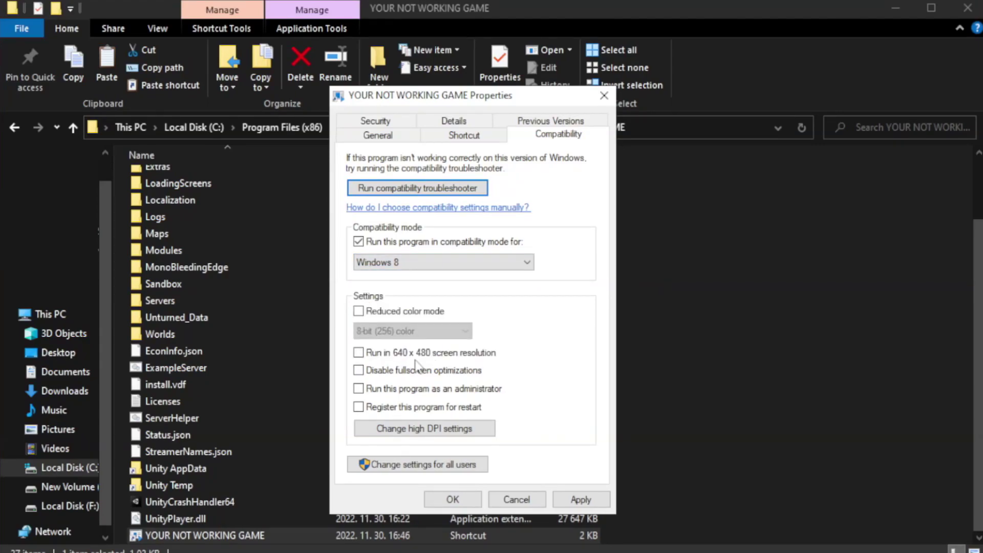
{"action": "left_click", "coordinate": [383, 379]}
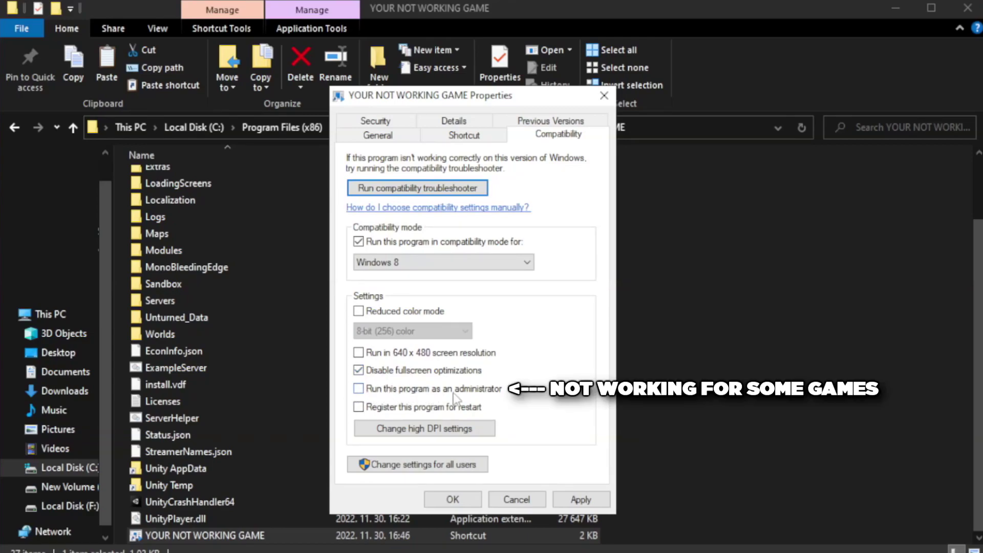
{"action": "left_click", "coordinate": [386, 395]}
{"action": "left_click", "coordinate": [583, 497]}
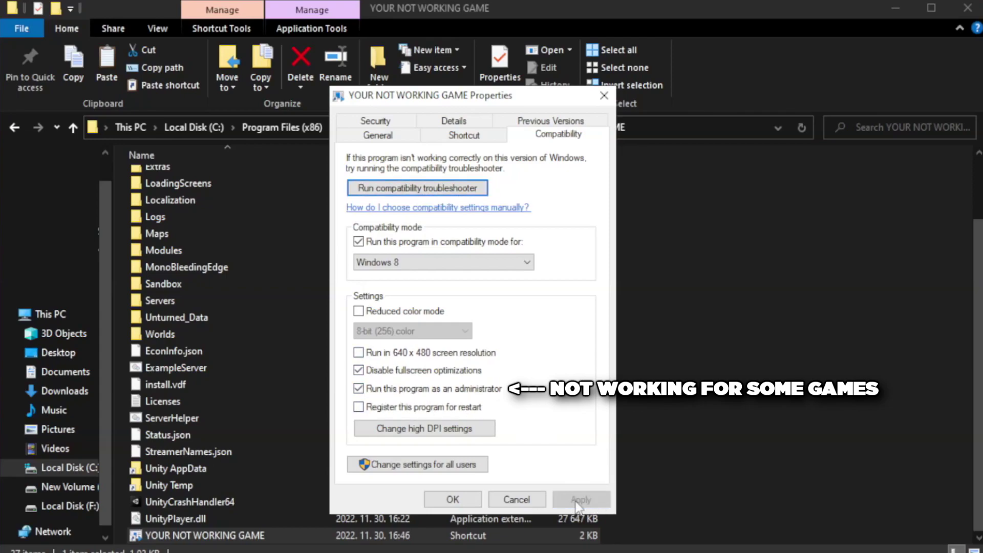
{"action": "left_click", "coordinate": [451, 503]}
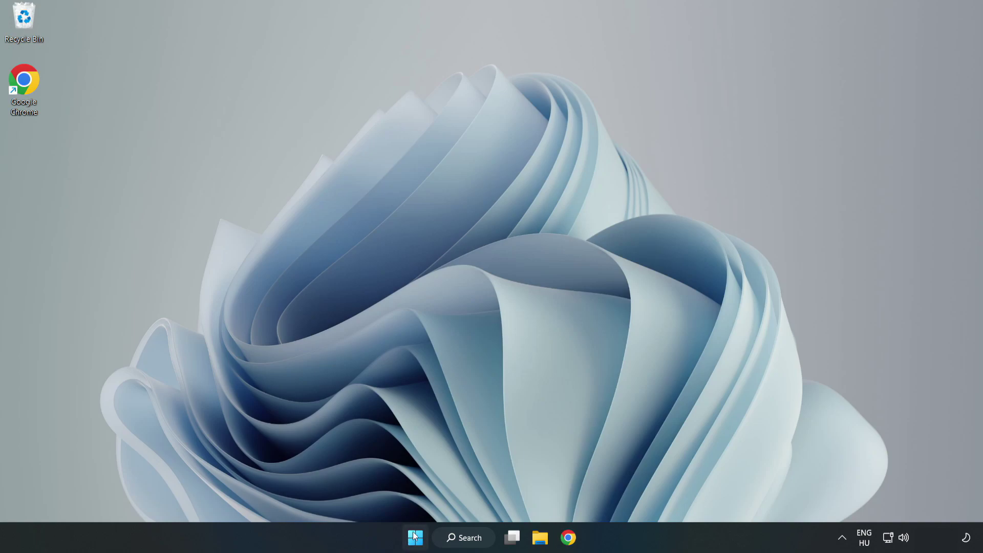
Step: Launch Task Manager from the Start button's right-click quick-link menu
{"action": "right_click", "coordinate": [417, 540]}
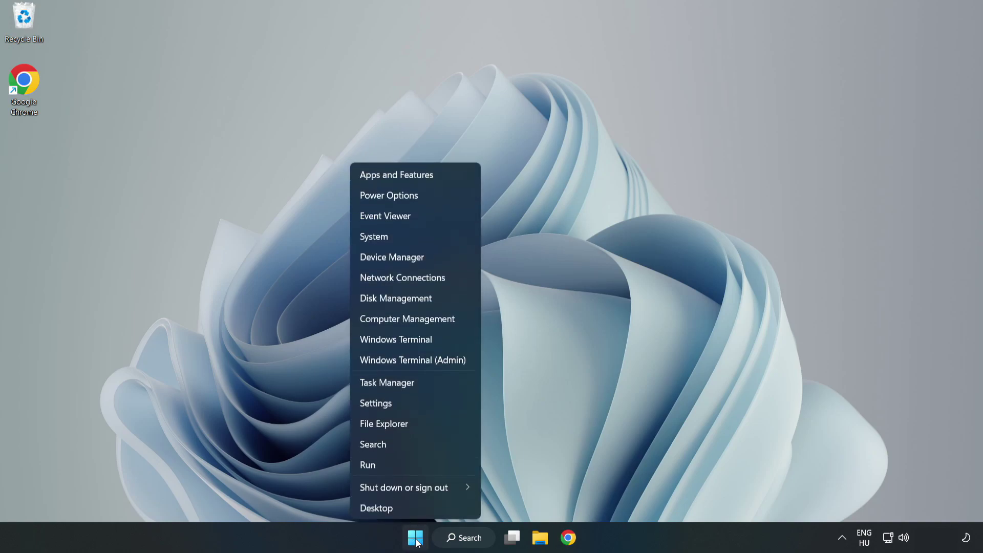
{"action": "left_click", "coordinate": [415, 386]}
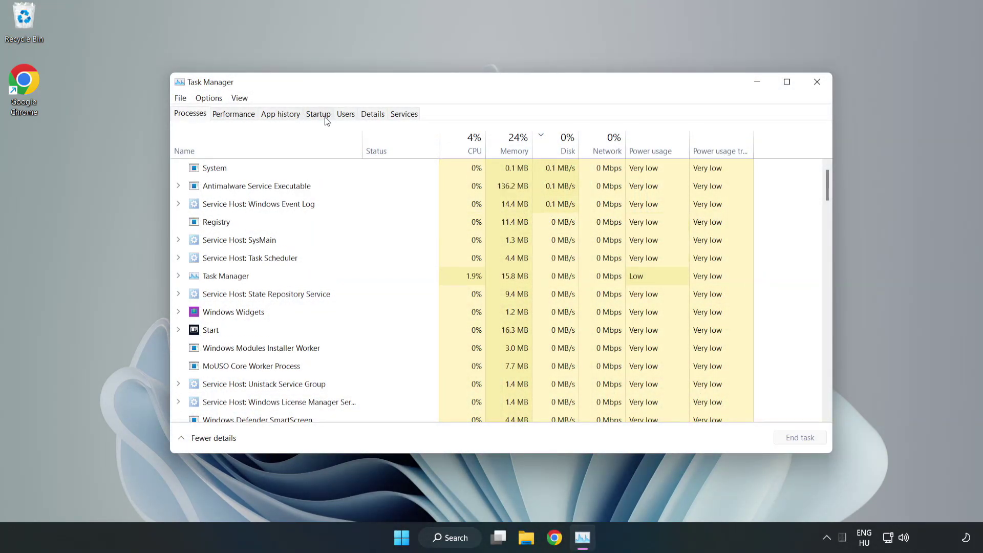
Step: Disable Cortana, Microsoft Edge, Microsoft Teams and Phone Link as startup apps, then close Task Manager
{"action": "left_click", "coordinate": [319, 114]}
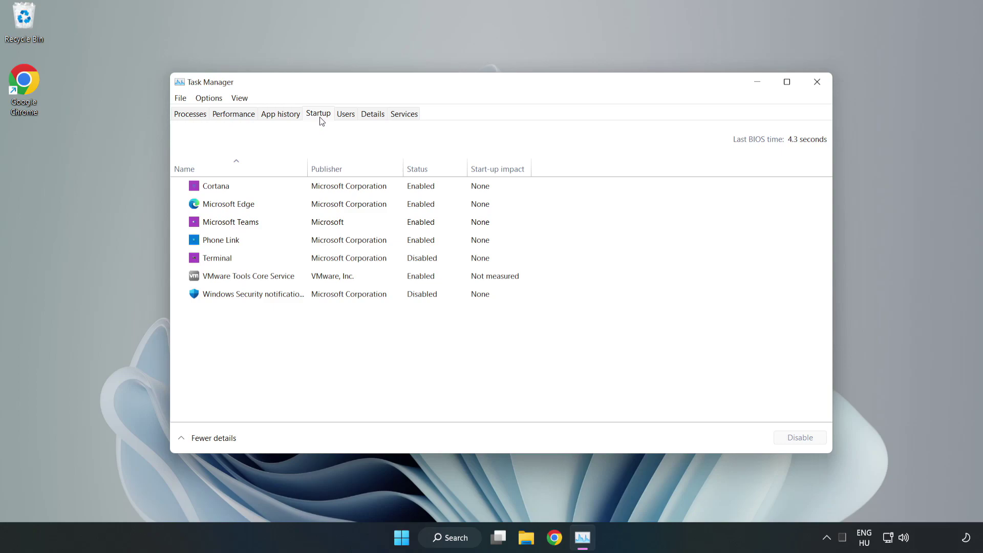
{"action": "left_click", "coordinate": [340, 192]}
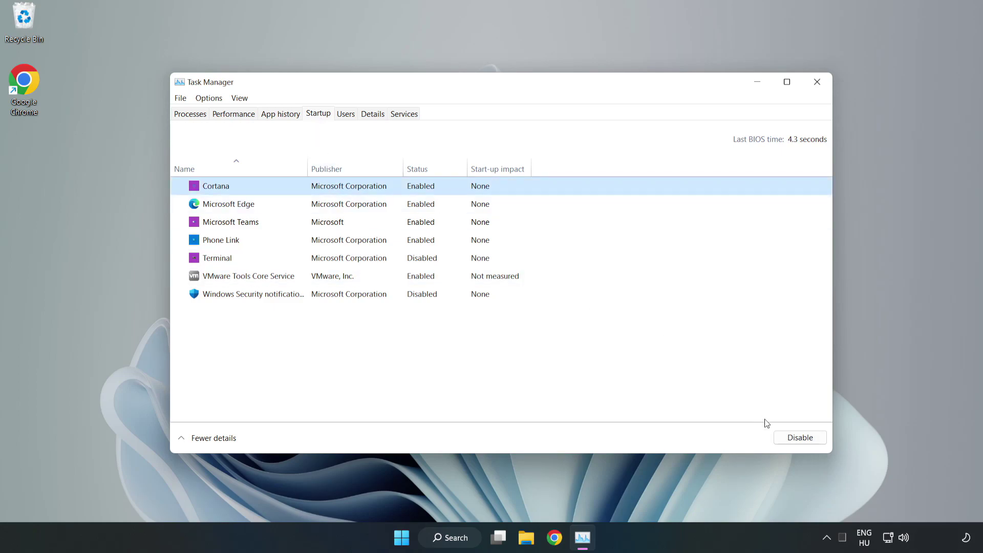
{"action": "left_click", "coordinate": [797, 438]}
{"action": "left_click", "coordinate": [425, 203]}
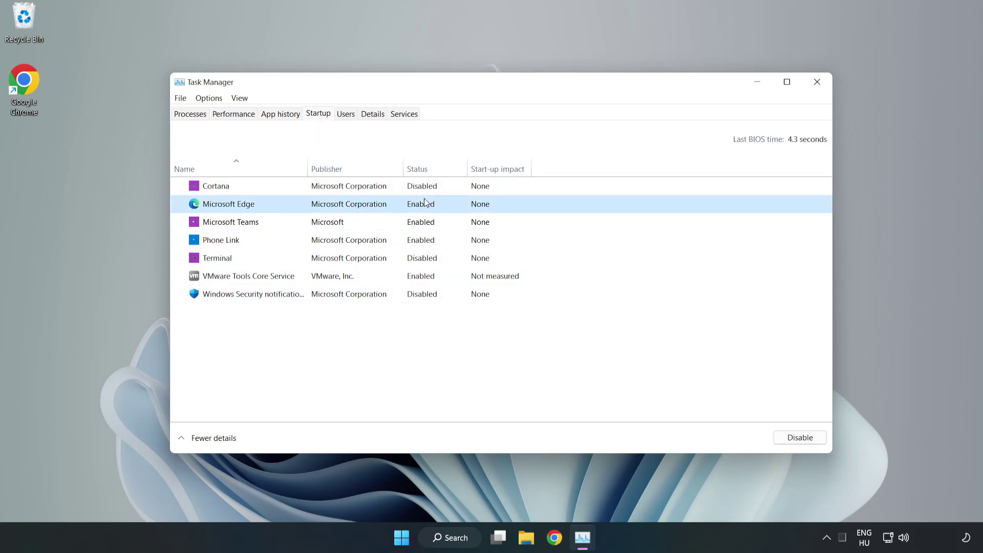
{"action": "left_click", "coordinate": [789, 436]}
{"action": "left_click", "coordinate": [336, 224]}
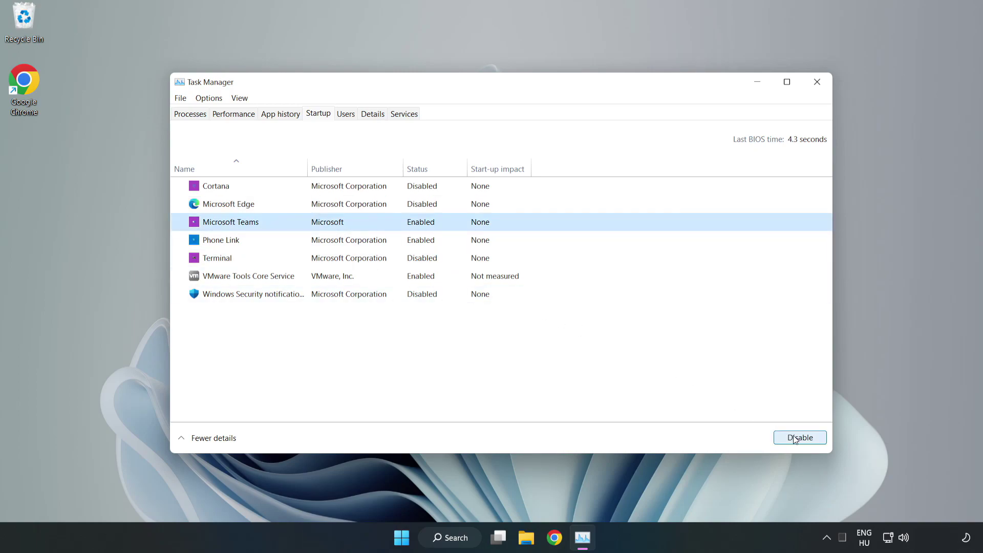
{"action": "left_click", "coordinate": [795, 440]}
{"action": "left_click", "coordinate": [330, 241]}
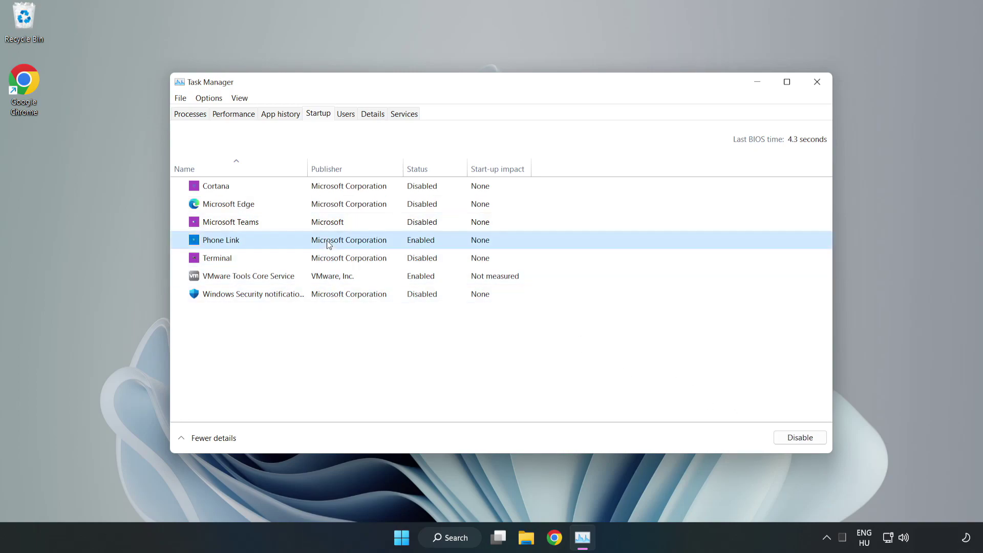
{"action": "left_click", "coordinate": [788, 439]}
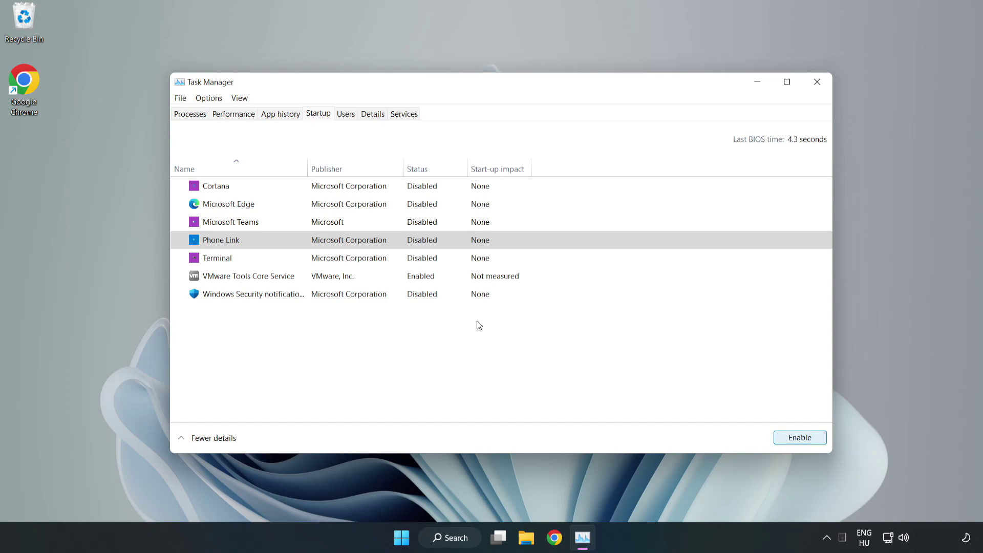
{"action": "left_click", "coordinate": [817, 84]}
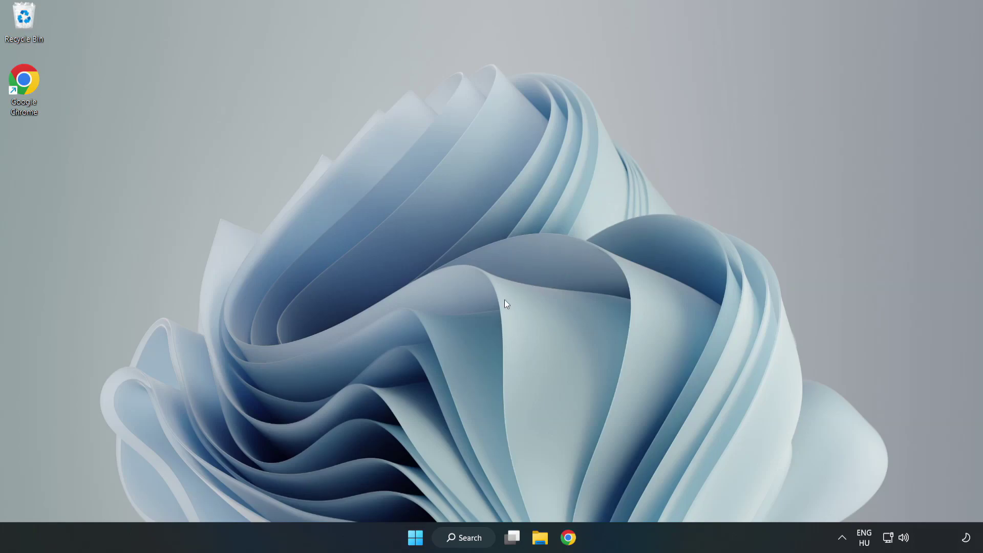
Step: Download the DirectX End-User Runtime Web Installer from the Microsoft Download Center page
{"action": "left_click", "coordinate": [567, 543]}
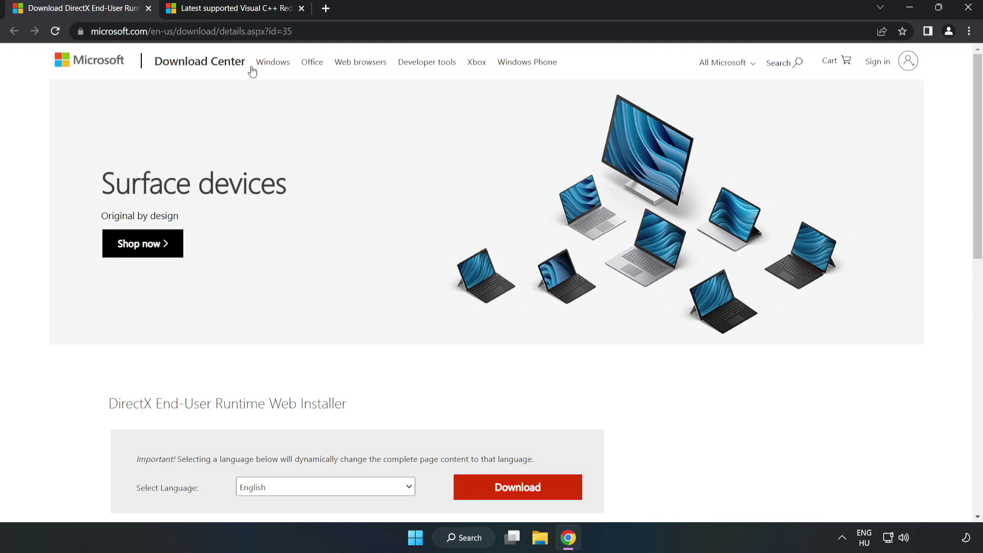
{"action": "left_click", "coordinate": [306, 31]}
{"action": "key", "text": "End"}
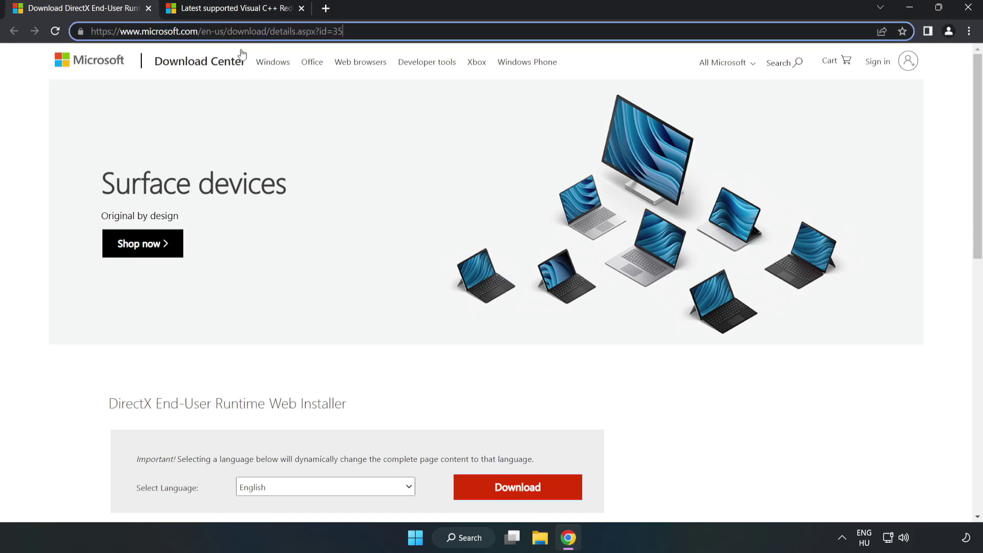
{"action": "left_click", "coordinate": [41, 117]}
{"action": "scroll", "coordinate": [41, 117], "scroll_direction": "down", "scroll_amount": 3}
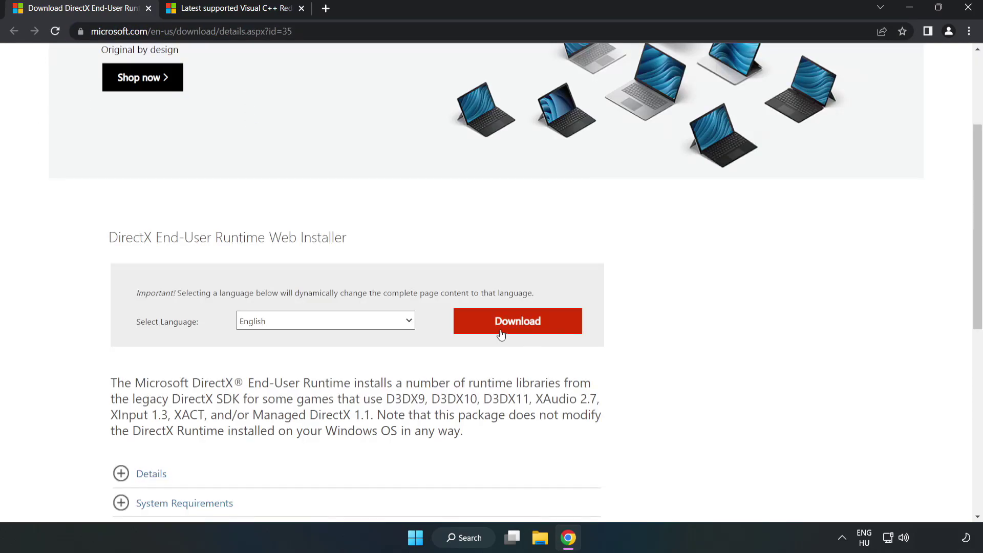
{"action": "left_click", "coordinate": [522, 330]}
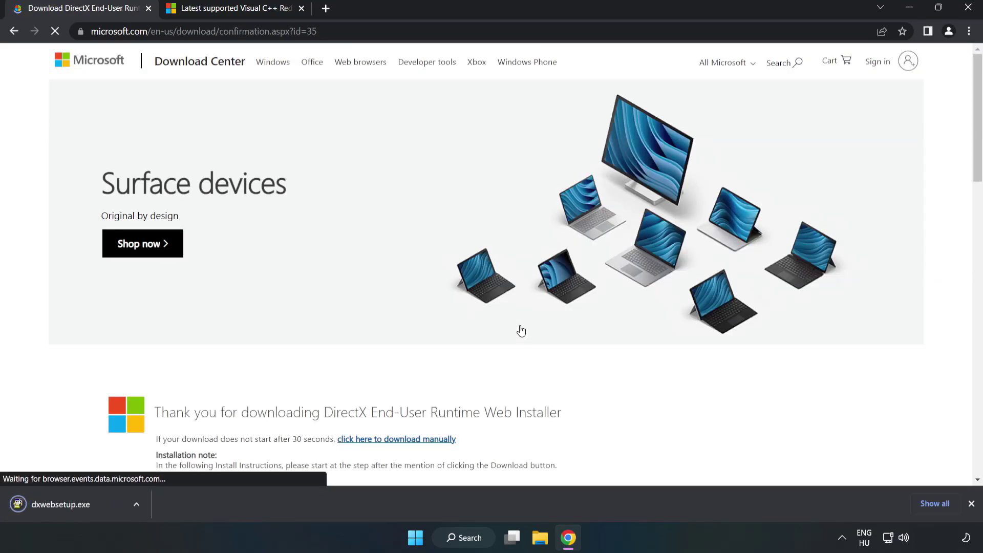
Step: Run dxwebsetup.exe, accept the license and finish; it reports DirectX already installed
{"action": "left_click", "coordinate": [72, 505]}
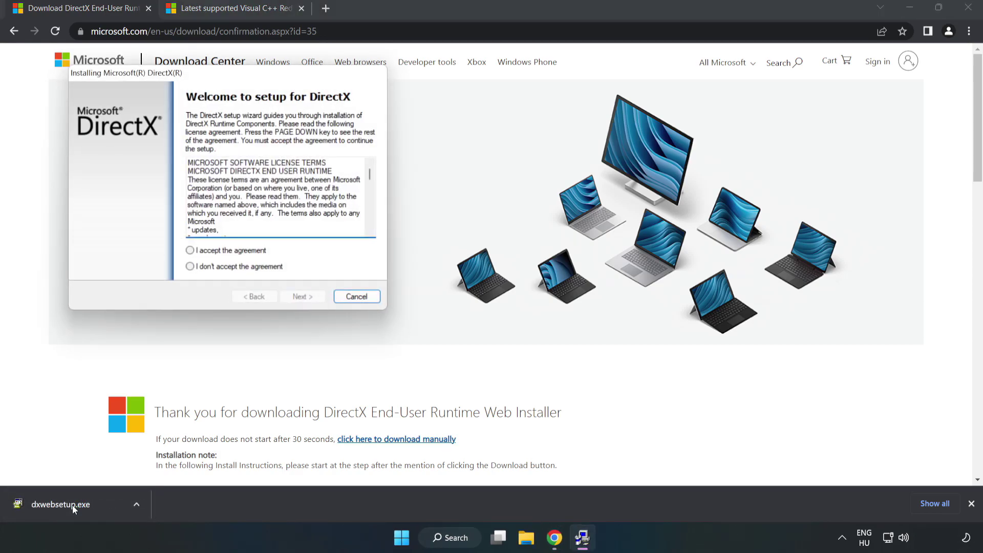
{"action": "left_click_drag", "start_coordinate": [224, 79], "coordinate": [480, 166]}
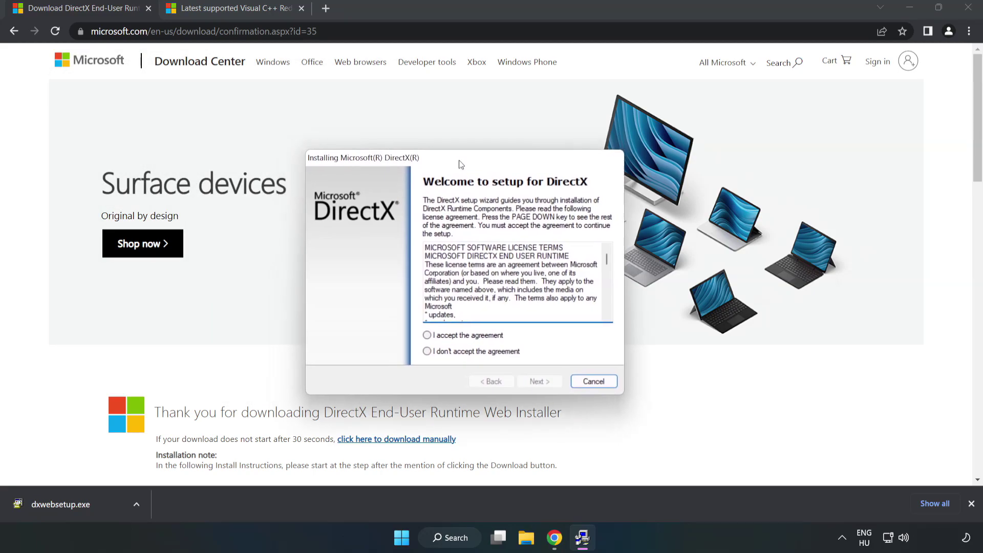
{"action": "left_click_drag", "start_coordinate": [625, 262], "coordinate": [617, 316]}
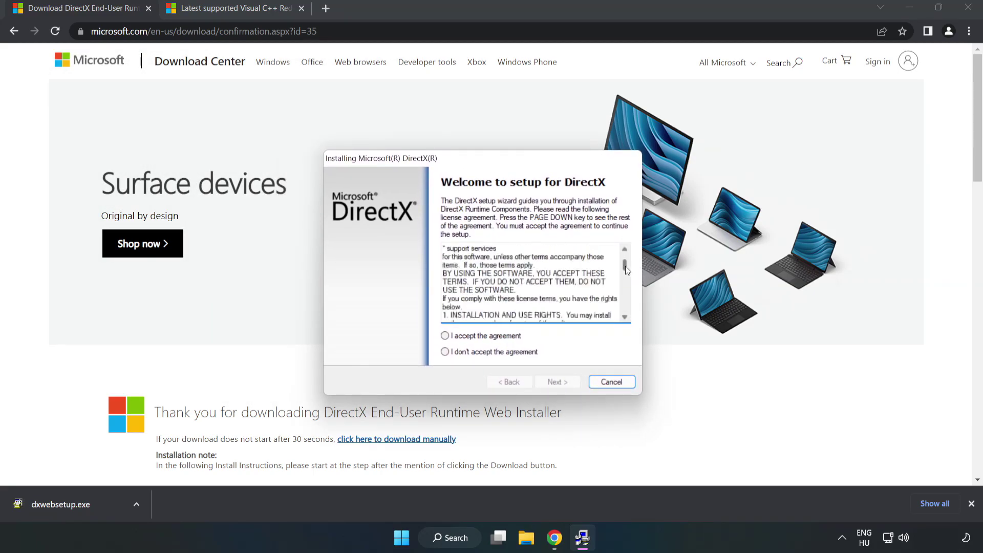
{"action": "left_click", "coordinate": [454, 338]}
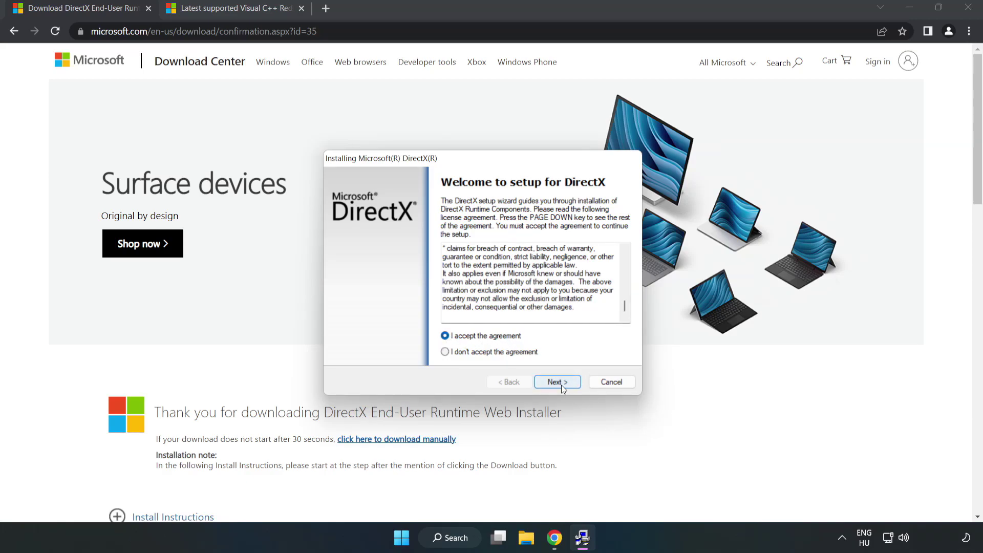
{"action": "left_click", "coordinate": [561, 385]}
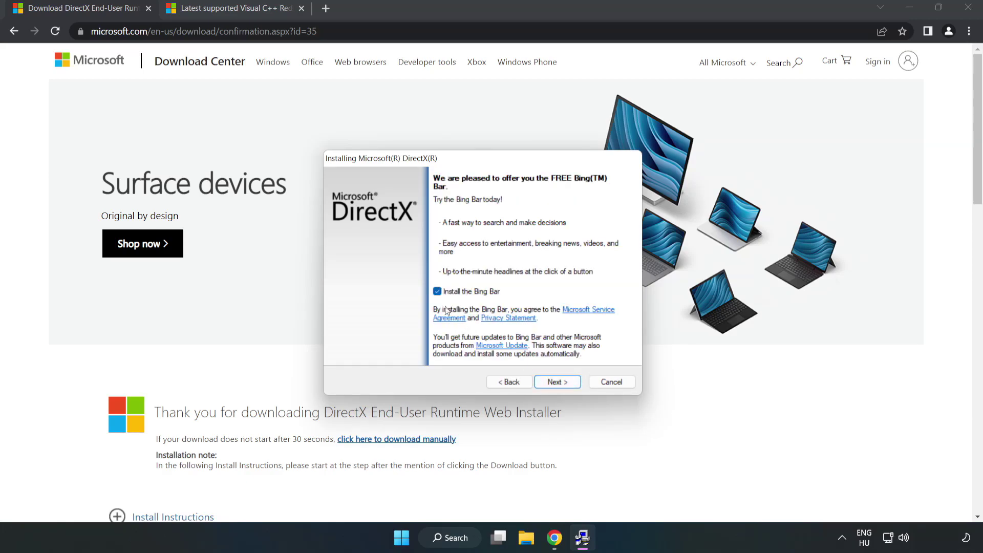
{"action": "left_click", "coordinate": [564, 384]}
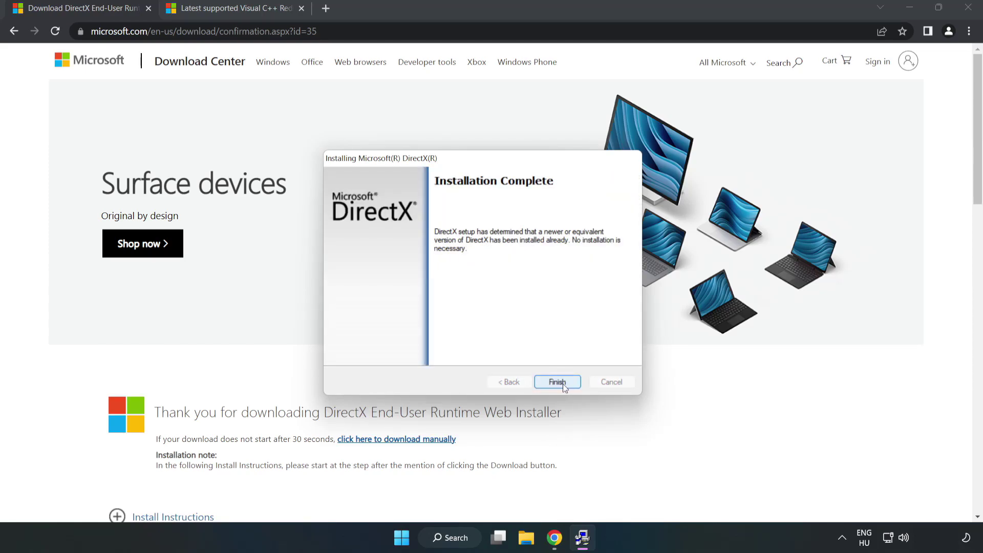
{"action": "left_click", "coordinate": [564, 383]}
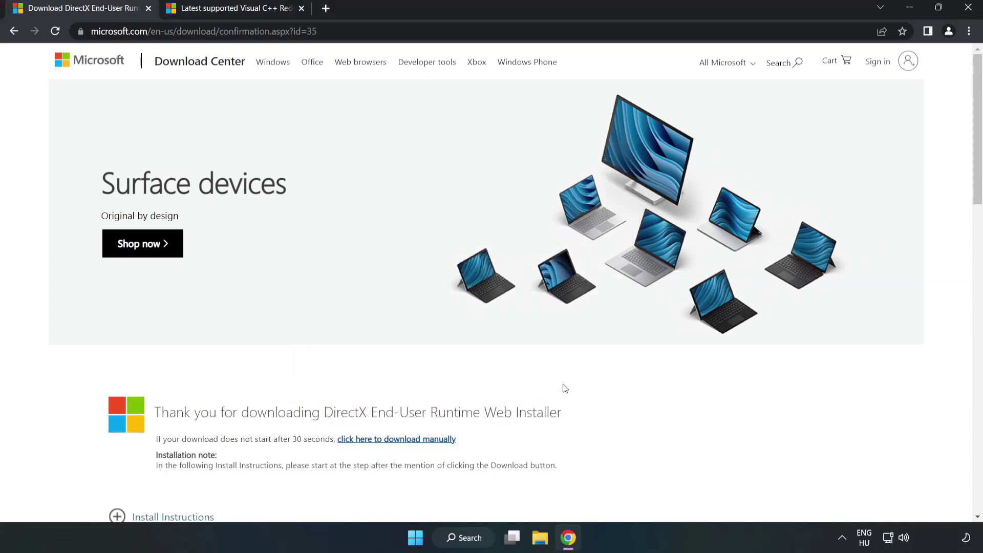
Step: Download the ARM64, x86 and x64 vc_redist installers from the Visual Studio 2015–2022 table
{"action": "left_click", "coordinate": [146, 8]}
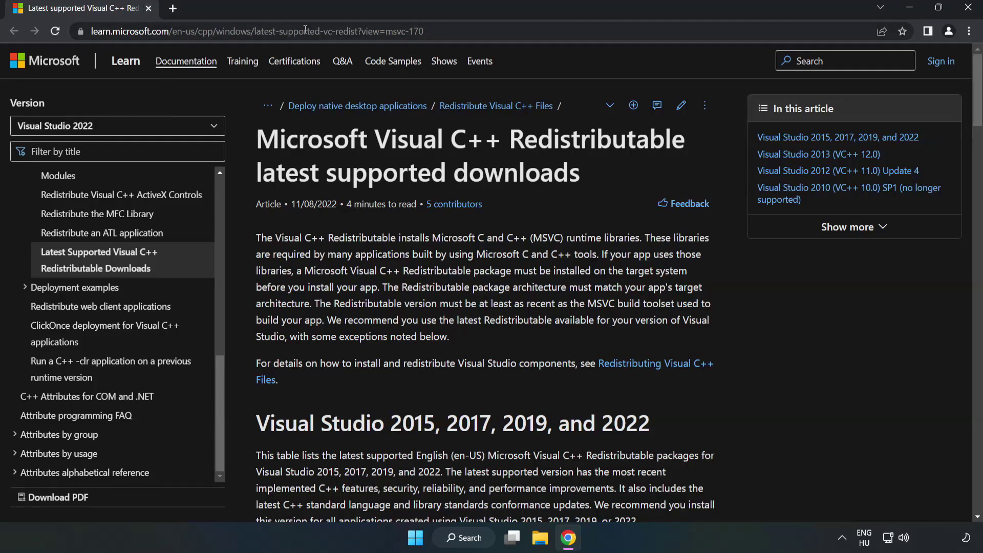
{"action": "left_click", "coordinate": [477, 31]}
{"action": "left_click_drag", "start_coordinate": [477, 31], "coordinate": [355, 32]}
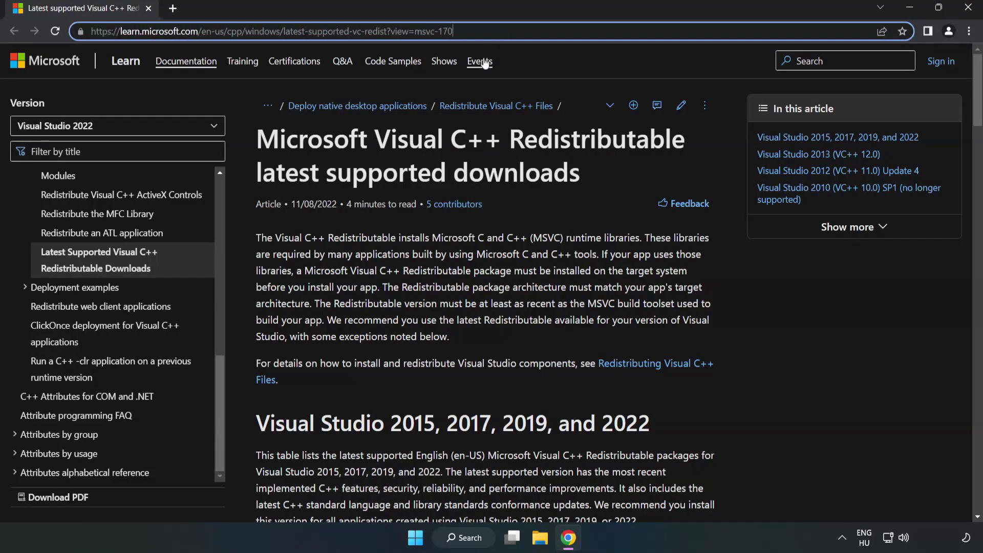
{"action": "left_click", "coordinate": [392, 183]}
{"action": "scroll", "coordinate": [392, 183], "scroll_direction": "down", "scroll_amount": 5}
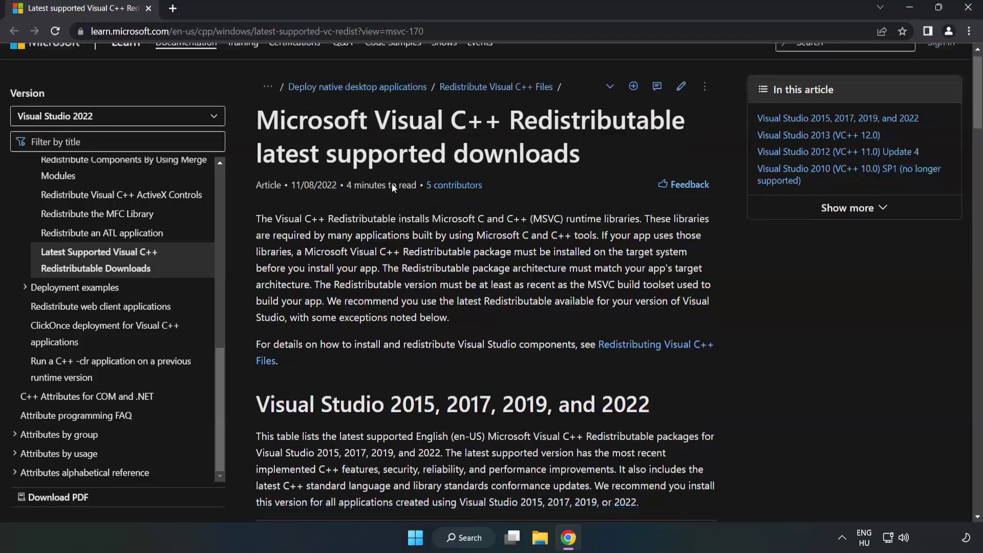
{"action": "scroll", "coordinate": [396, 192], "scroll_direction": "down", "scroll_amount": 1}
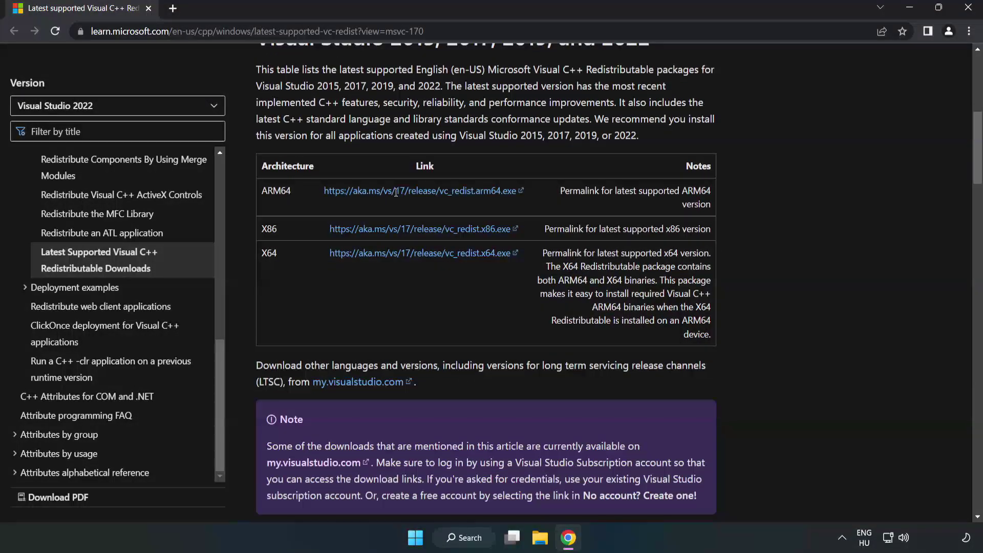
{"action": "scroll", "coordinate": [396, 192], "scroll_direction": "up", "scroll_amount": 1}
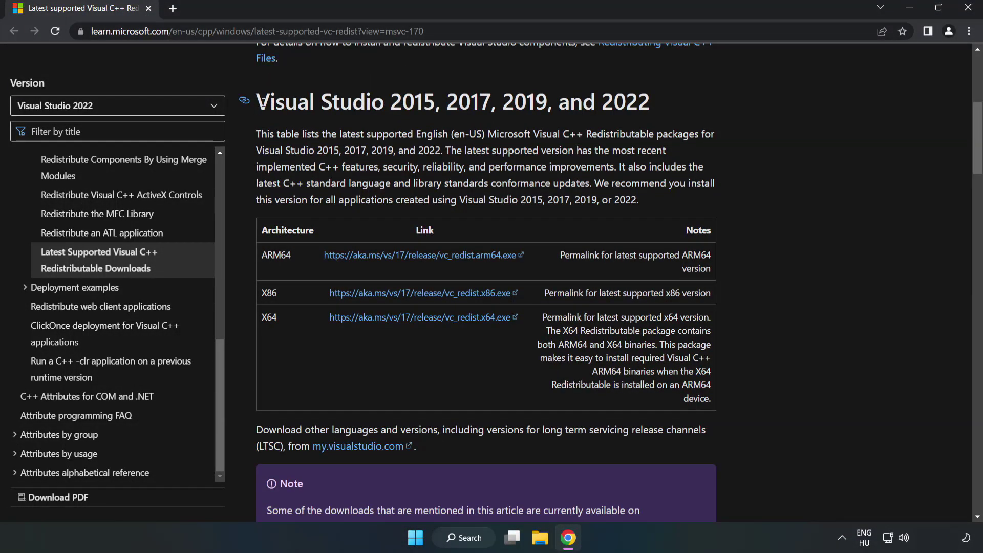
{"action": "left_click_drag", "start_coordinate": [255, 108], "coordinate": [650, 109]}
{"action": "left_click", "coordinate": [608, 129]}
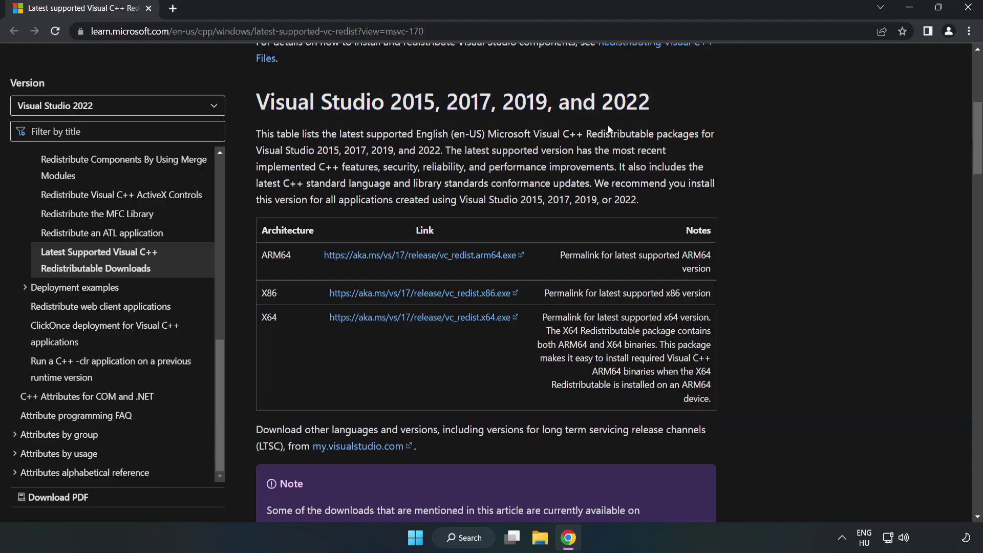
{"action": "left_click", "coordinate": [405, 255]}
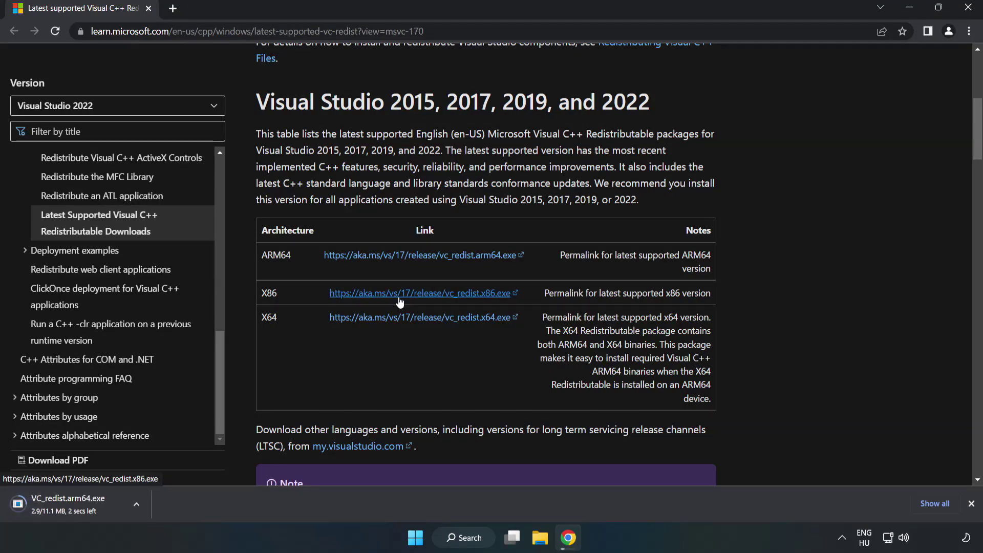
{"action": "left_click", "coordinate": [400, 299]}
{"action": "left_click", "coordinate": [412, 318]}
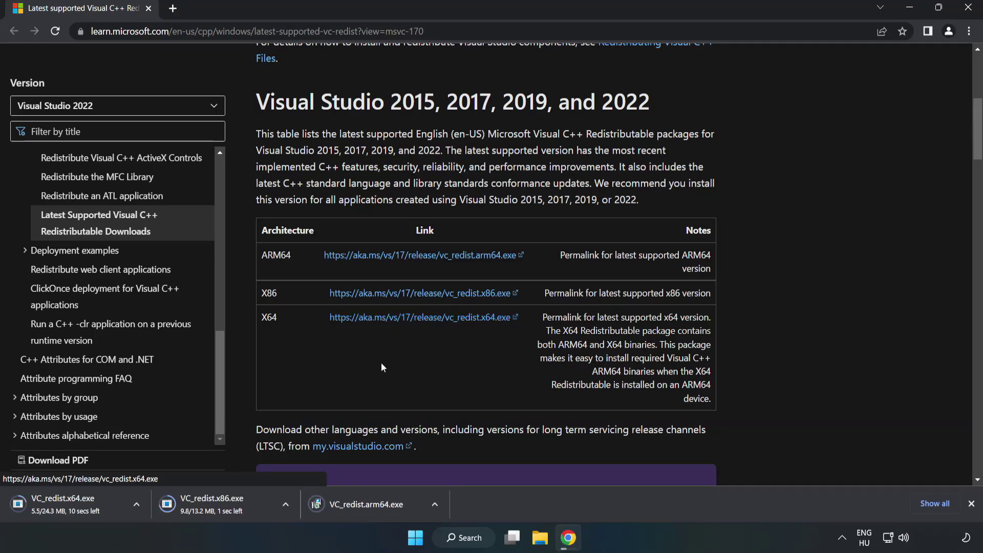
Step: Attempt the ARM64 Visual C++ Redistributable install, which fails as unsupported on this processor
{"action": "left_click", "coordinate": [375, 505]}
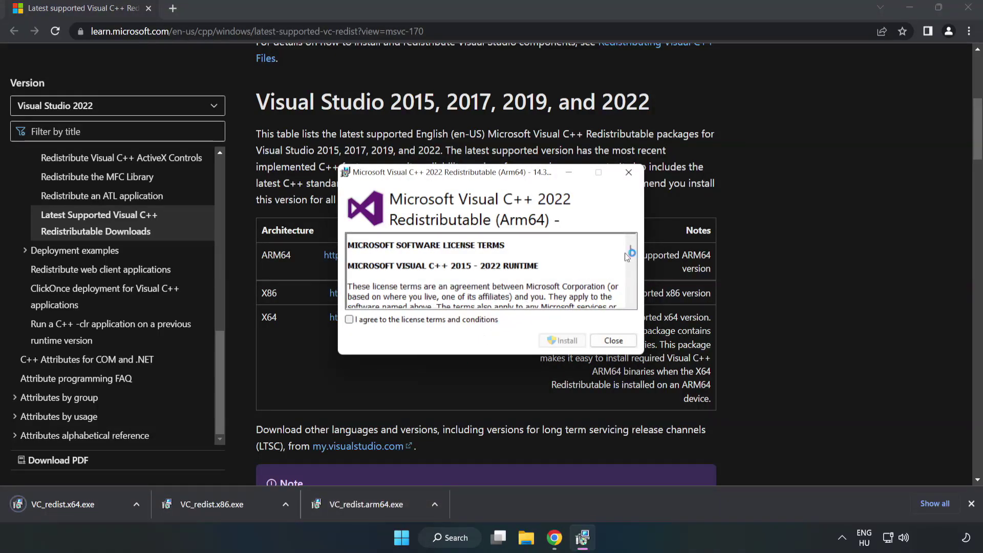
{"action": "scroll", "coordinate": [631, 251], "scroll_direction": "down", "scroll_amount": 5}
{"action": "scroll", "coordinate": [630, 266], "scroll_direction": "down", "scroll_amount": 5}
{"action": "scroll", "coordinate": [633, 302], "scroll_direction": "down", "scroll_amount": 5}
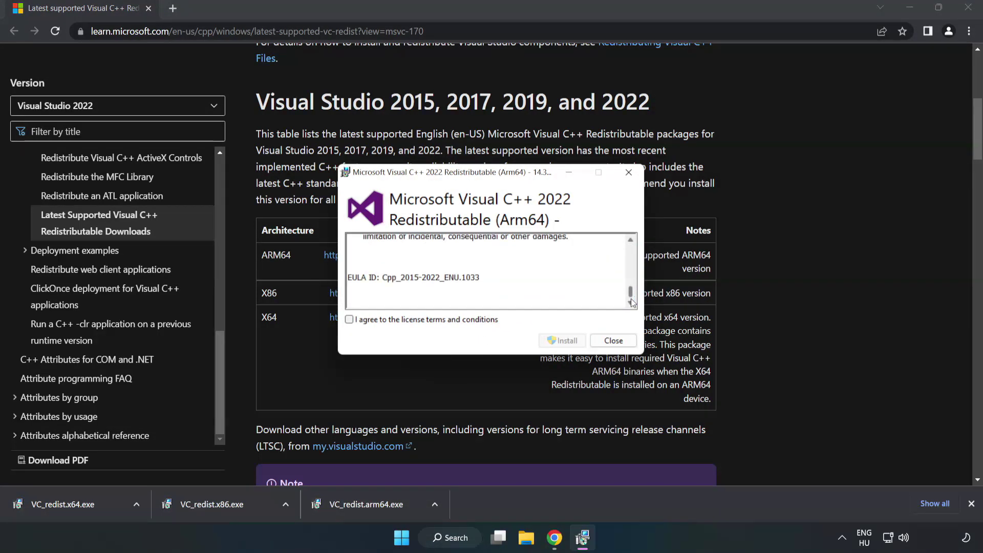
{"action": "left_click", "coordinate": [350, 320]}
{"action": "left_click", "coordinate": [562, 342]}
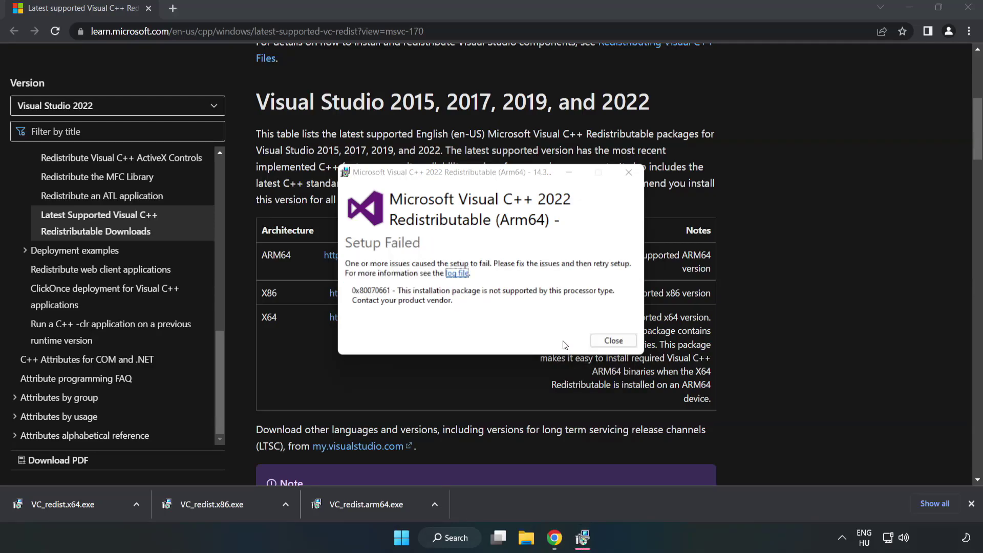
{"action": "left_click", "coordinate": [613, 340]}
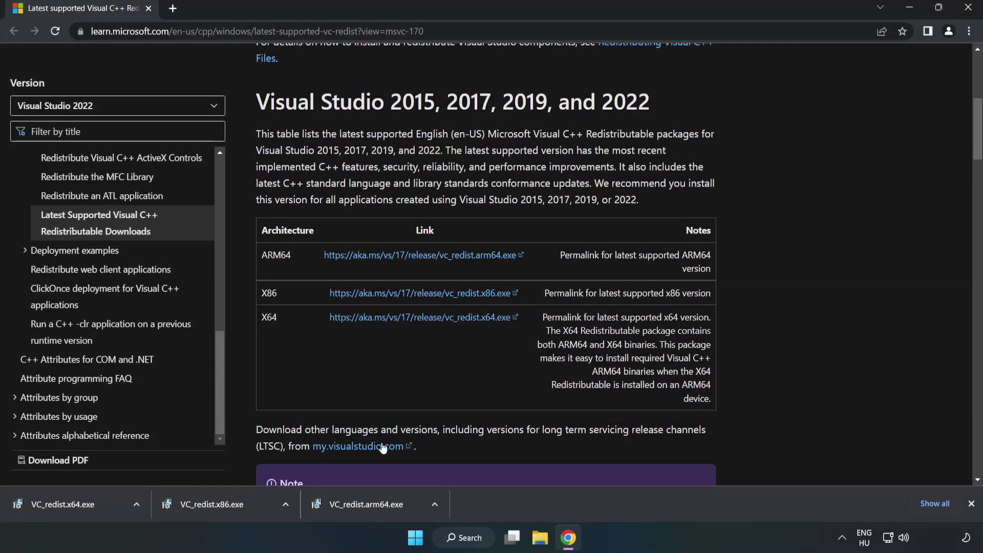
Step: Install the x86 Visual C++ 2015-2022 Redistributable and close its setup
{"action": "left_click", "coordinate": [218, 503]}
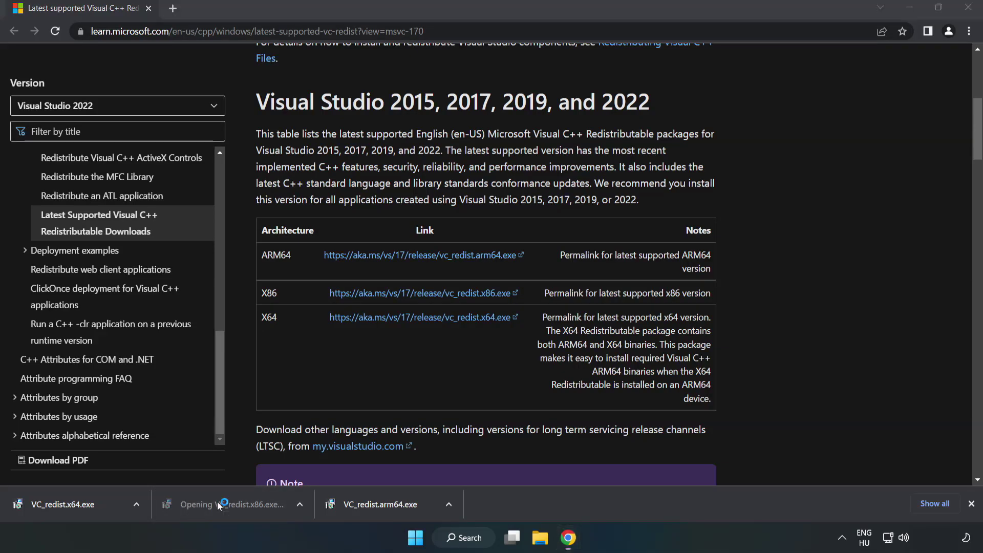
{"action": "left_click_drag", "start_coordinate": [628, 251], "coordinate": [630, 306]}
{"action": "left_click", "coordinate": [349, 320]}
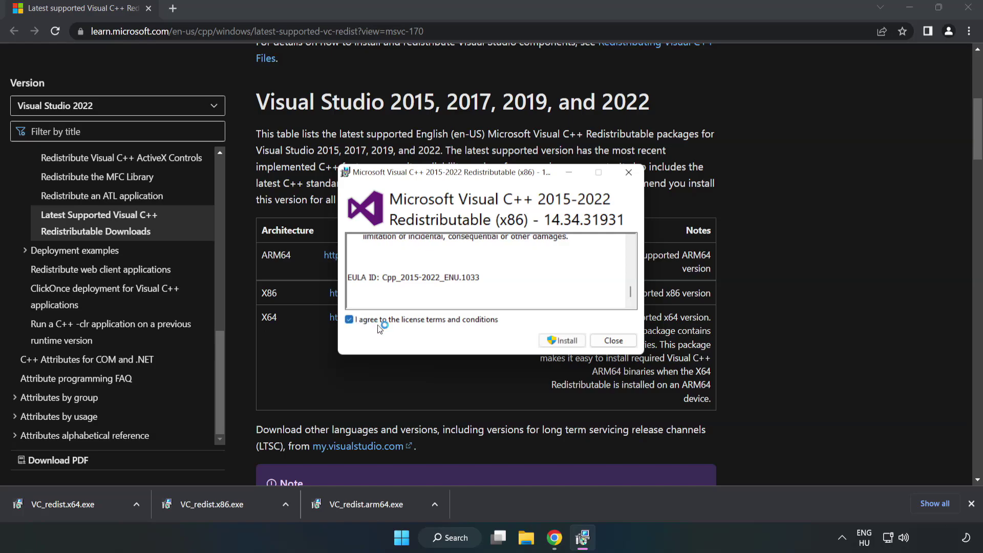
{"action": "left_click", "coordinate": [558, 342]}
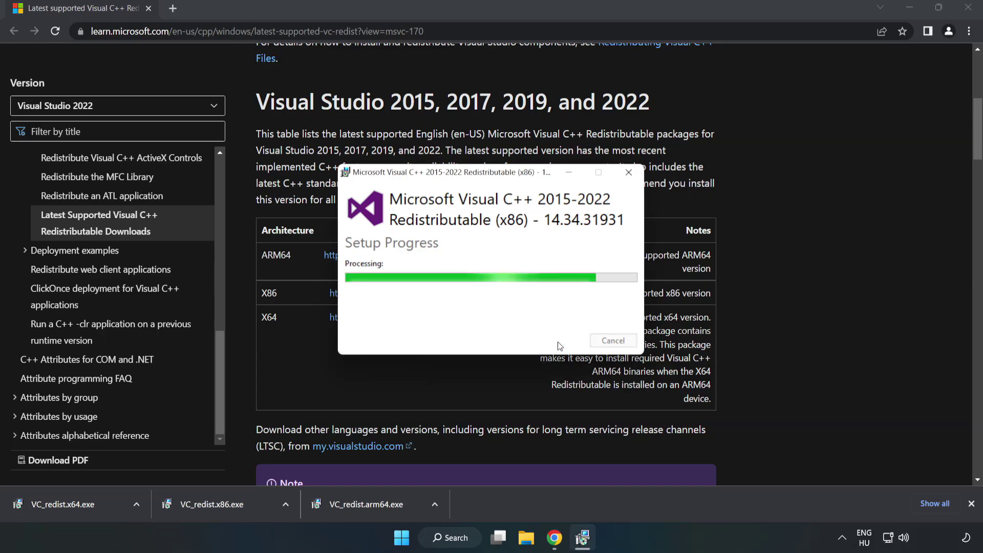
{"action": "left_click", "coordinate": [614, 342]}
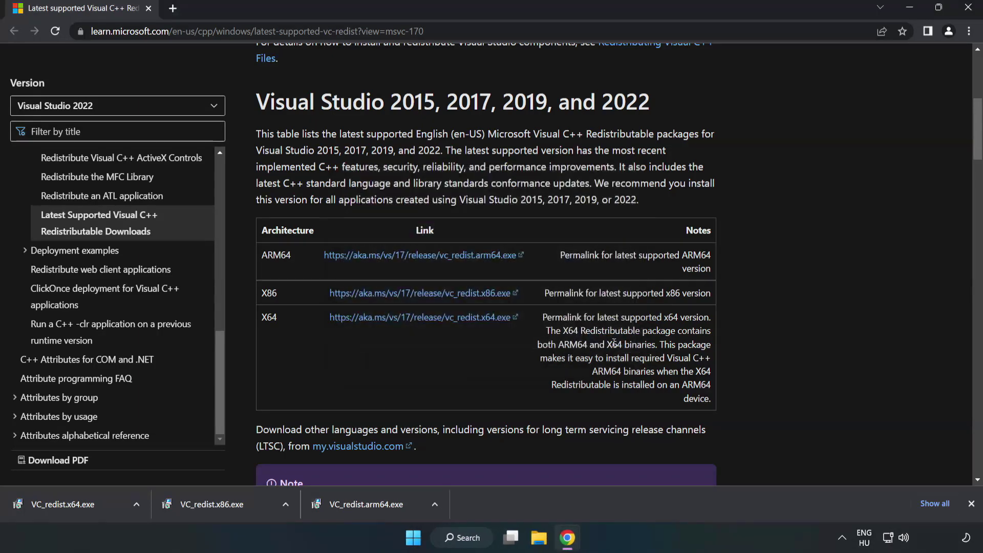
Step: Install the x64 Visual C++ Redistributable (14.34.31931) and close its setup
{"action": "left_click", "coordinate": [53, 501]}
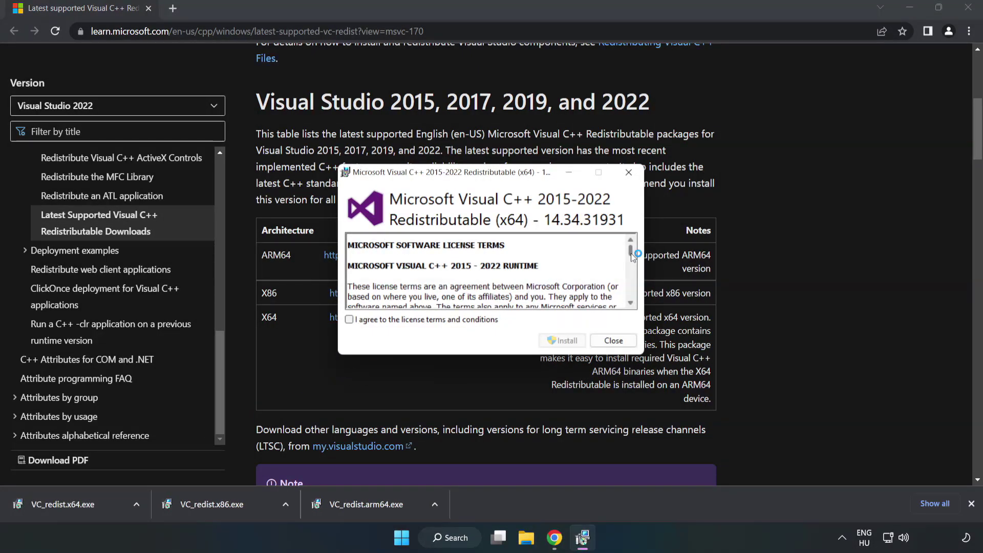
{"action": "left_click_drag", "start_coordinate": [630, 253], "coordinate": [632, 299]}
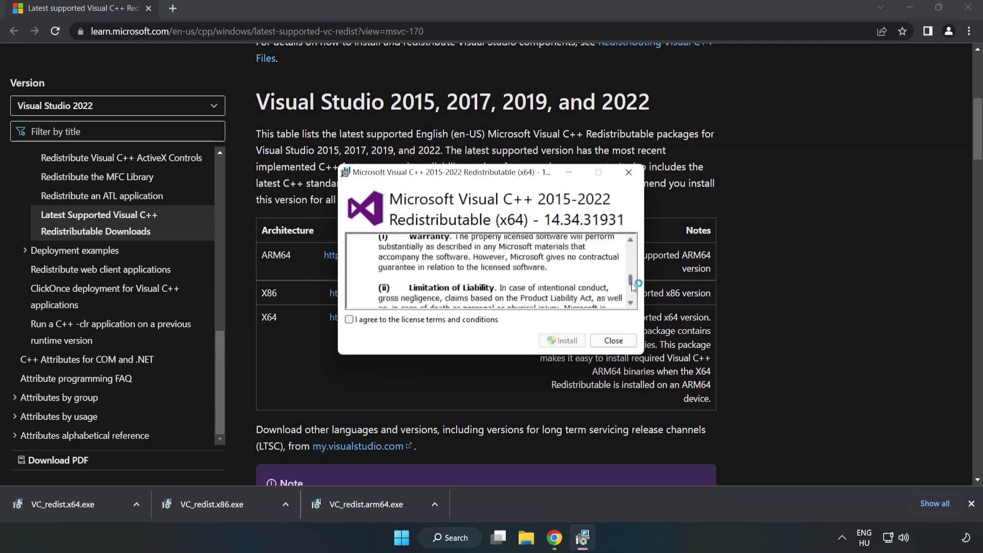
{"action": "left_click", "coordinate": [350, 320]}
{"action": "left_click", "coordinate": [559, 340]}
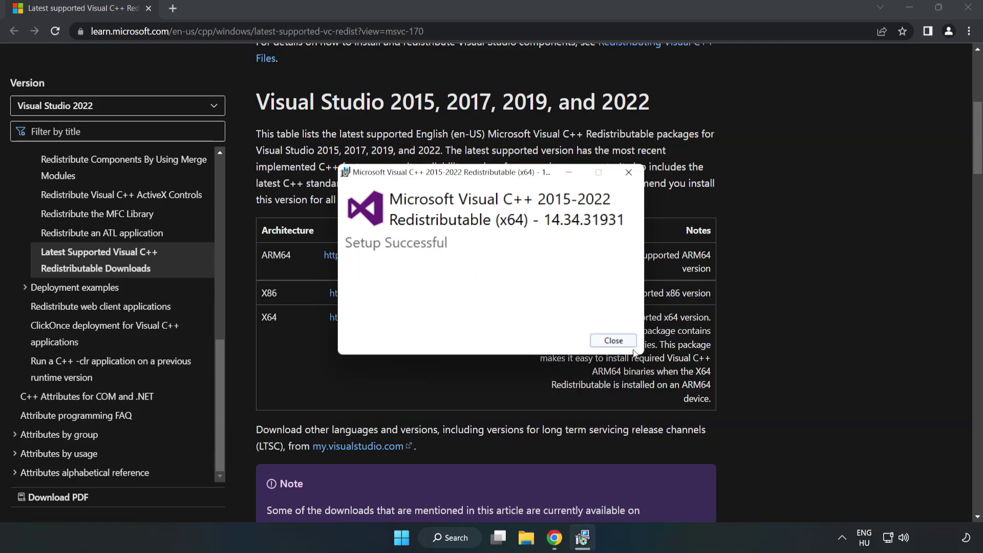
{"action": "left_click", "coordinate": [613, 340]}
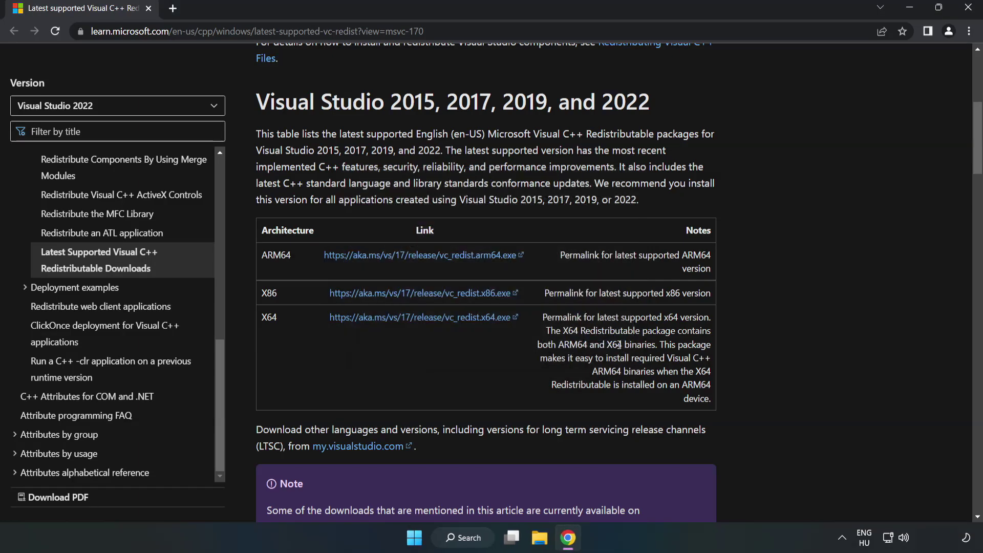
Step: Close Chrome and launch Command Prompt as administrator via a 'cmd' search
{"action": "left_click", "coordinate": [969, 12]}
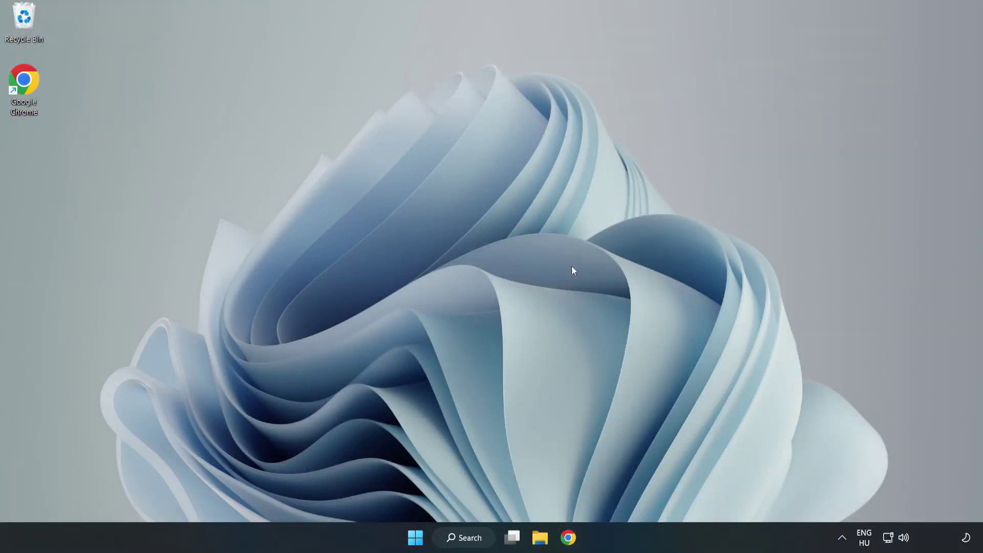
{"action": "left_click", "coordinate": [476, 539]}
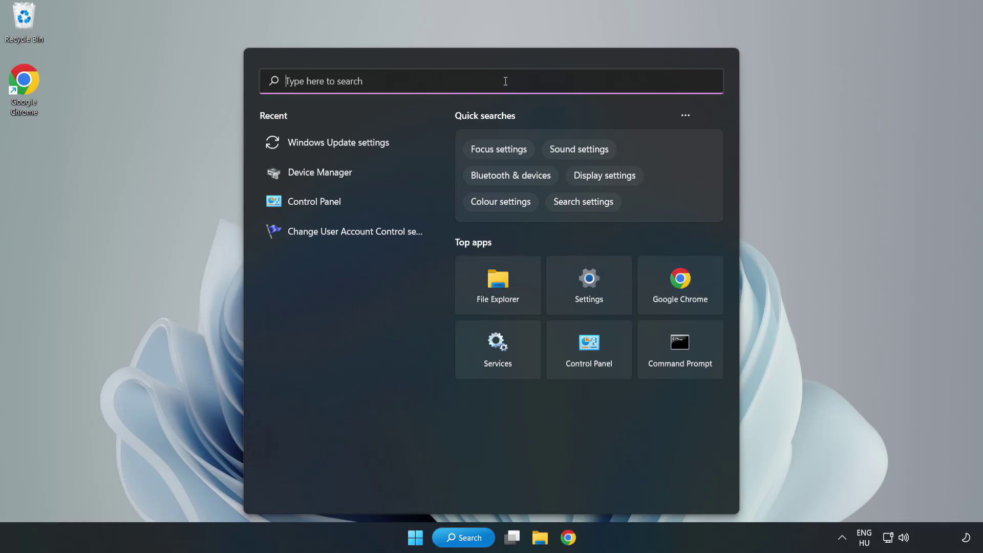
{"action": "type", "text": "cmd"}
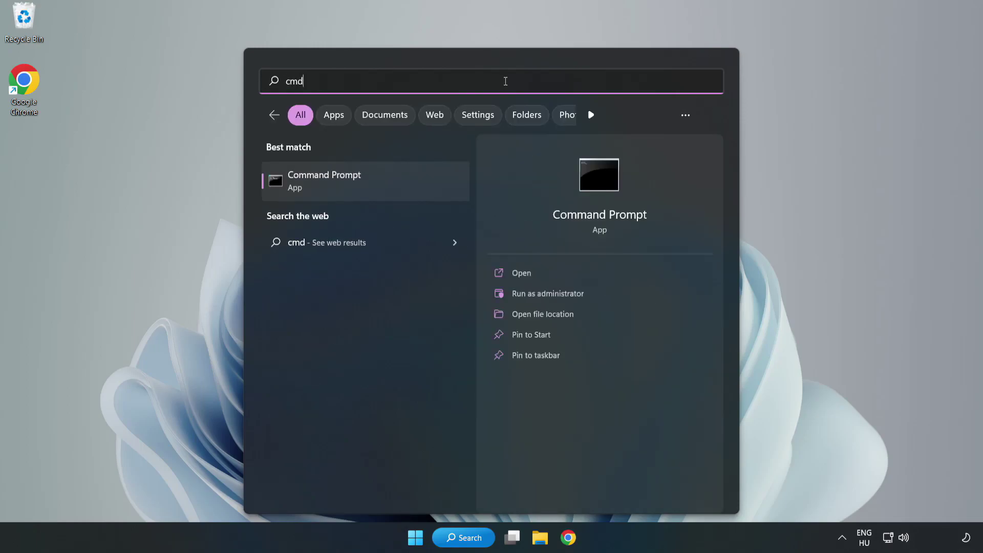
{"action": "right_click", "coordinate": [386, 185]}
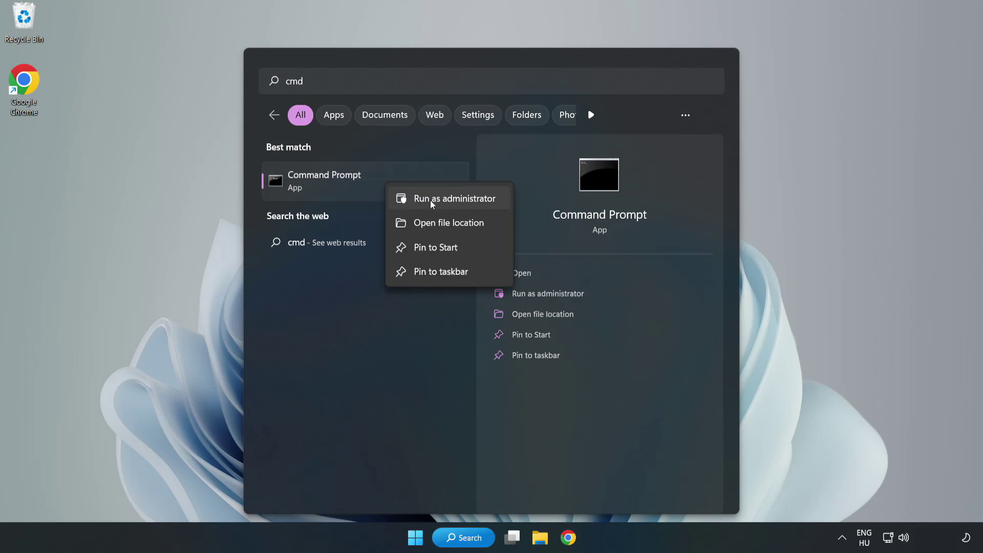
{"action": "left_click", "coordinate": [425, 199]}
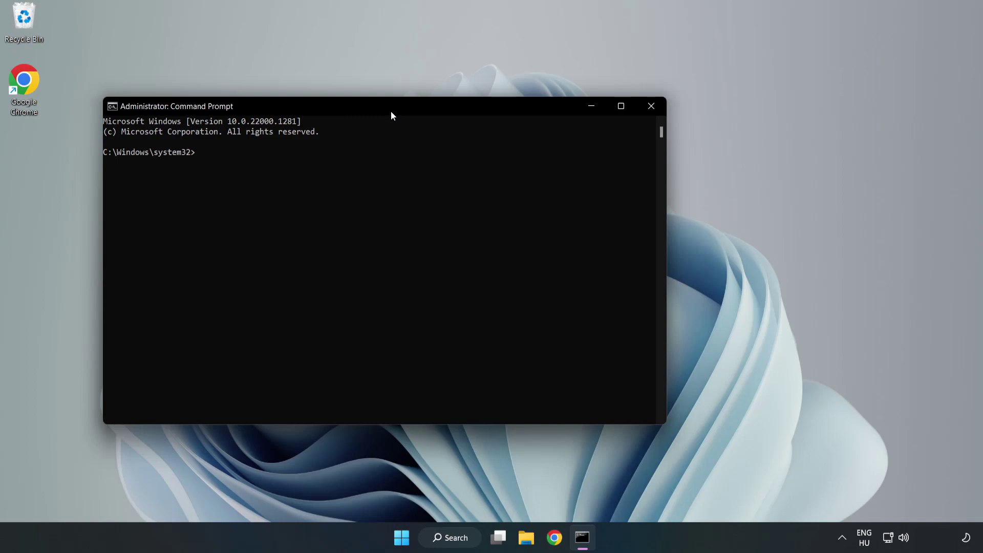
{"action": "left_click_drag", "start_coordinate": [392, 107], "coordinate": [501, 110]}
{"action": "type", "text": "sfc"}
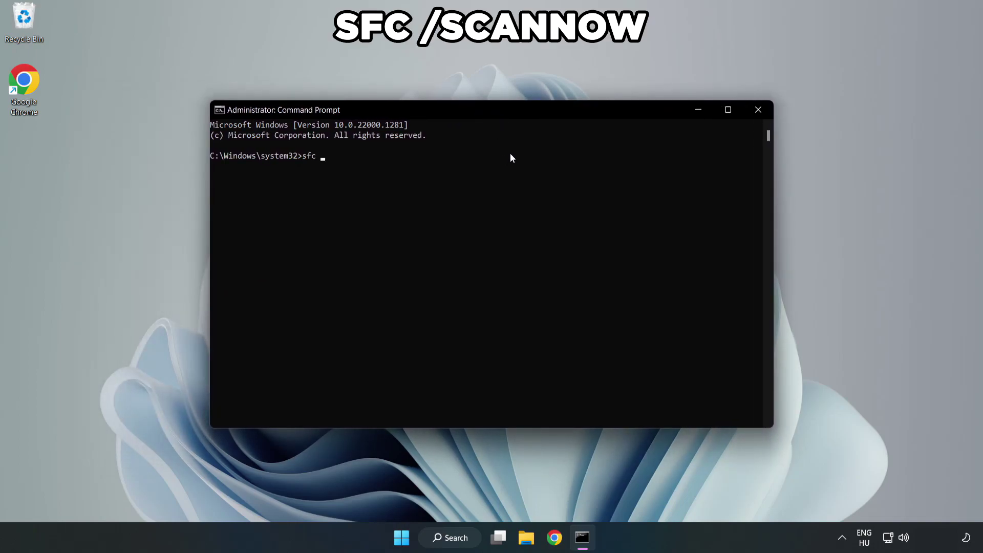
Step: Run sfc /scannow, which finishes reporting no integrity violations
{"action": "type", "text": "/scann"}
{"action": "type", "text": "ow"}
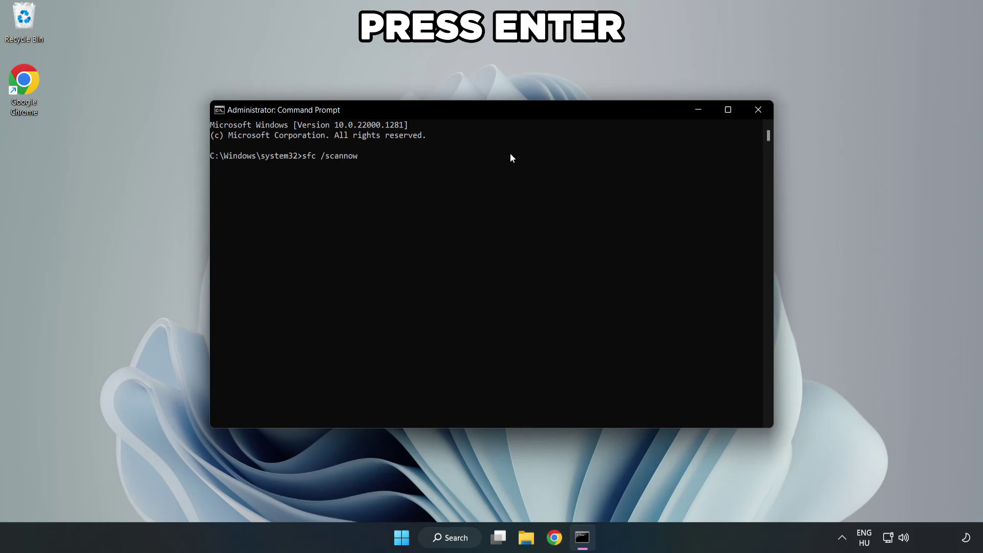
{"action": "key", "text": "Return"}
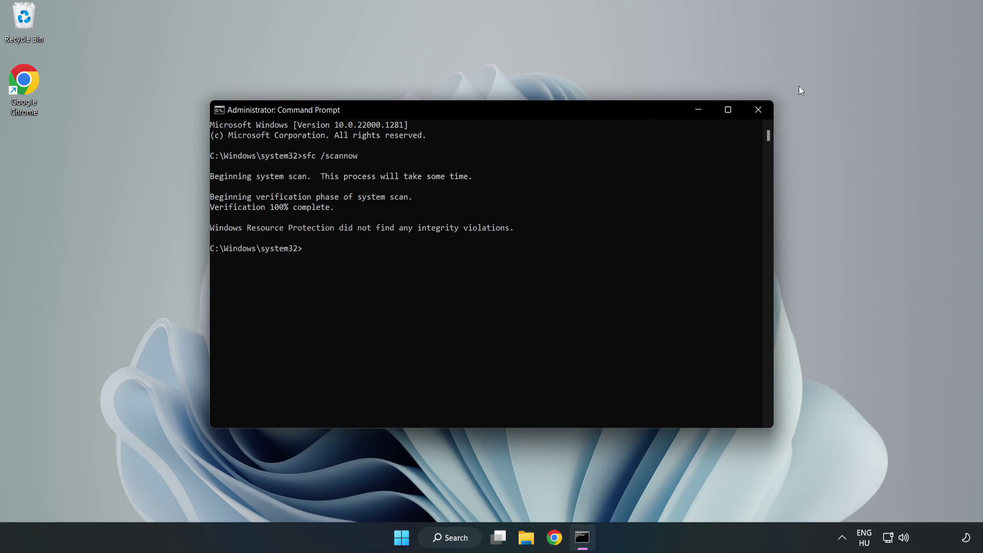
Step: Close Command Prompt and show the Start menu's power options, including Restart
{"action": "left_click", "coordinate": [757, 117]}
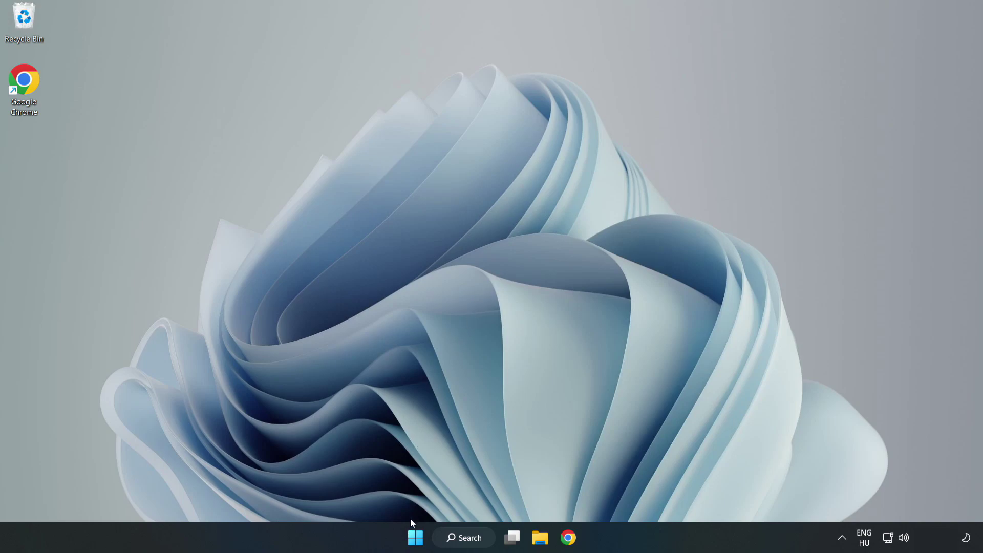
{"action": "left_click", "coordinate": [415, 536]}
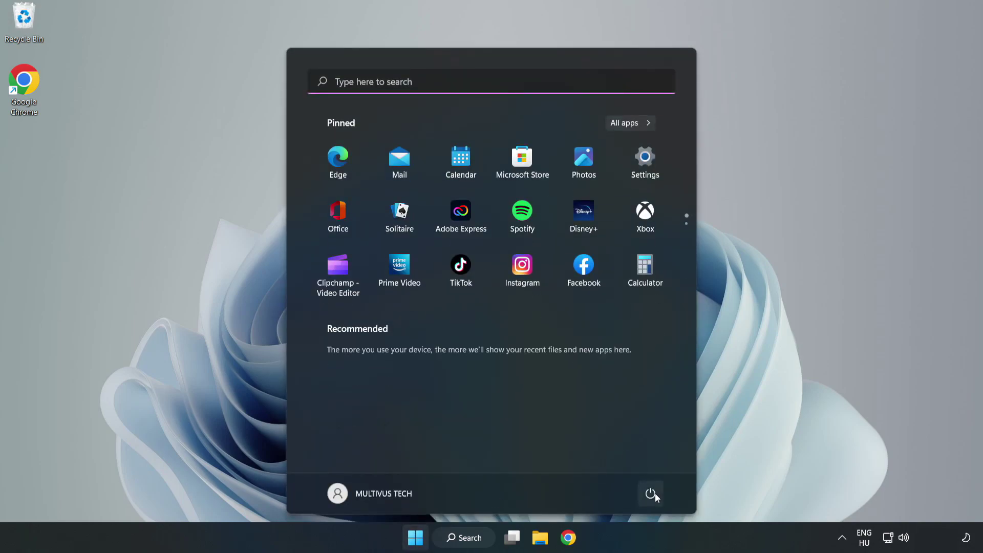
{"action": "left_click", "coordinate": [651, 493]}
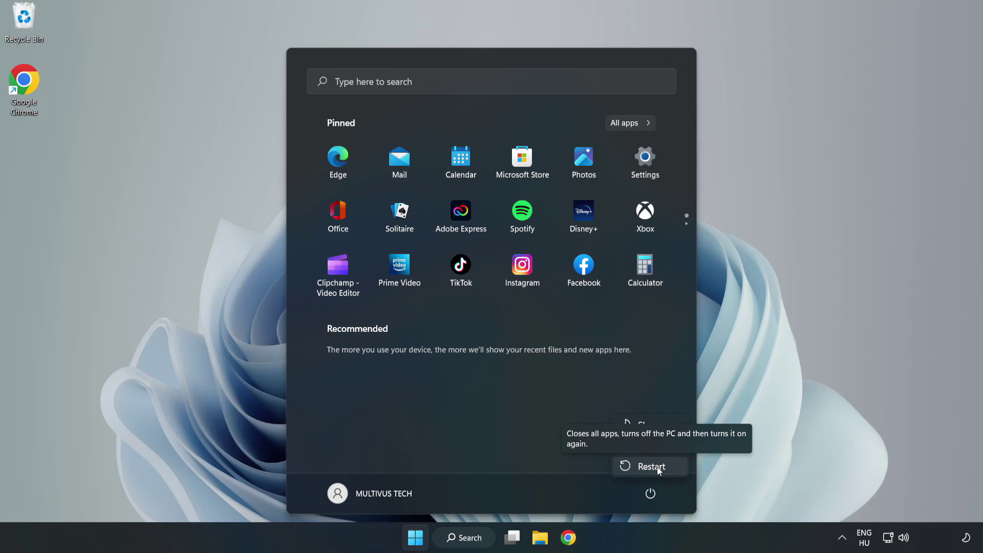